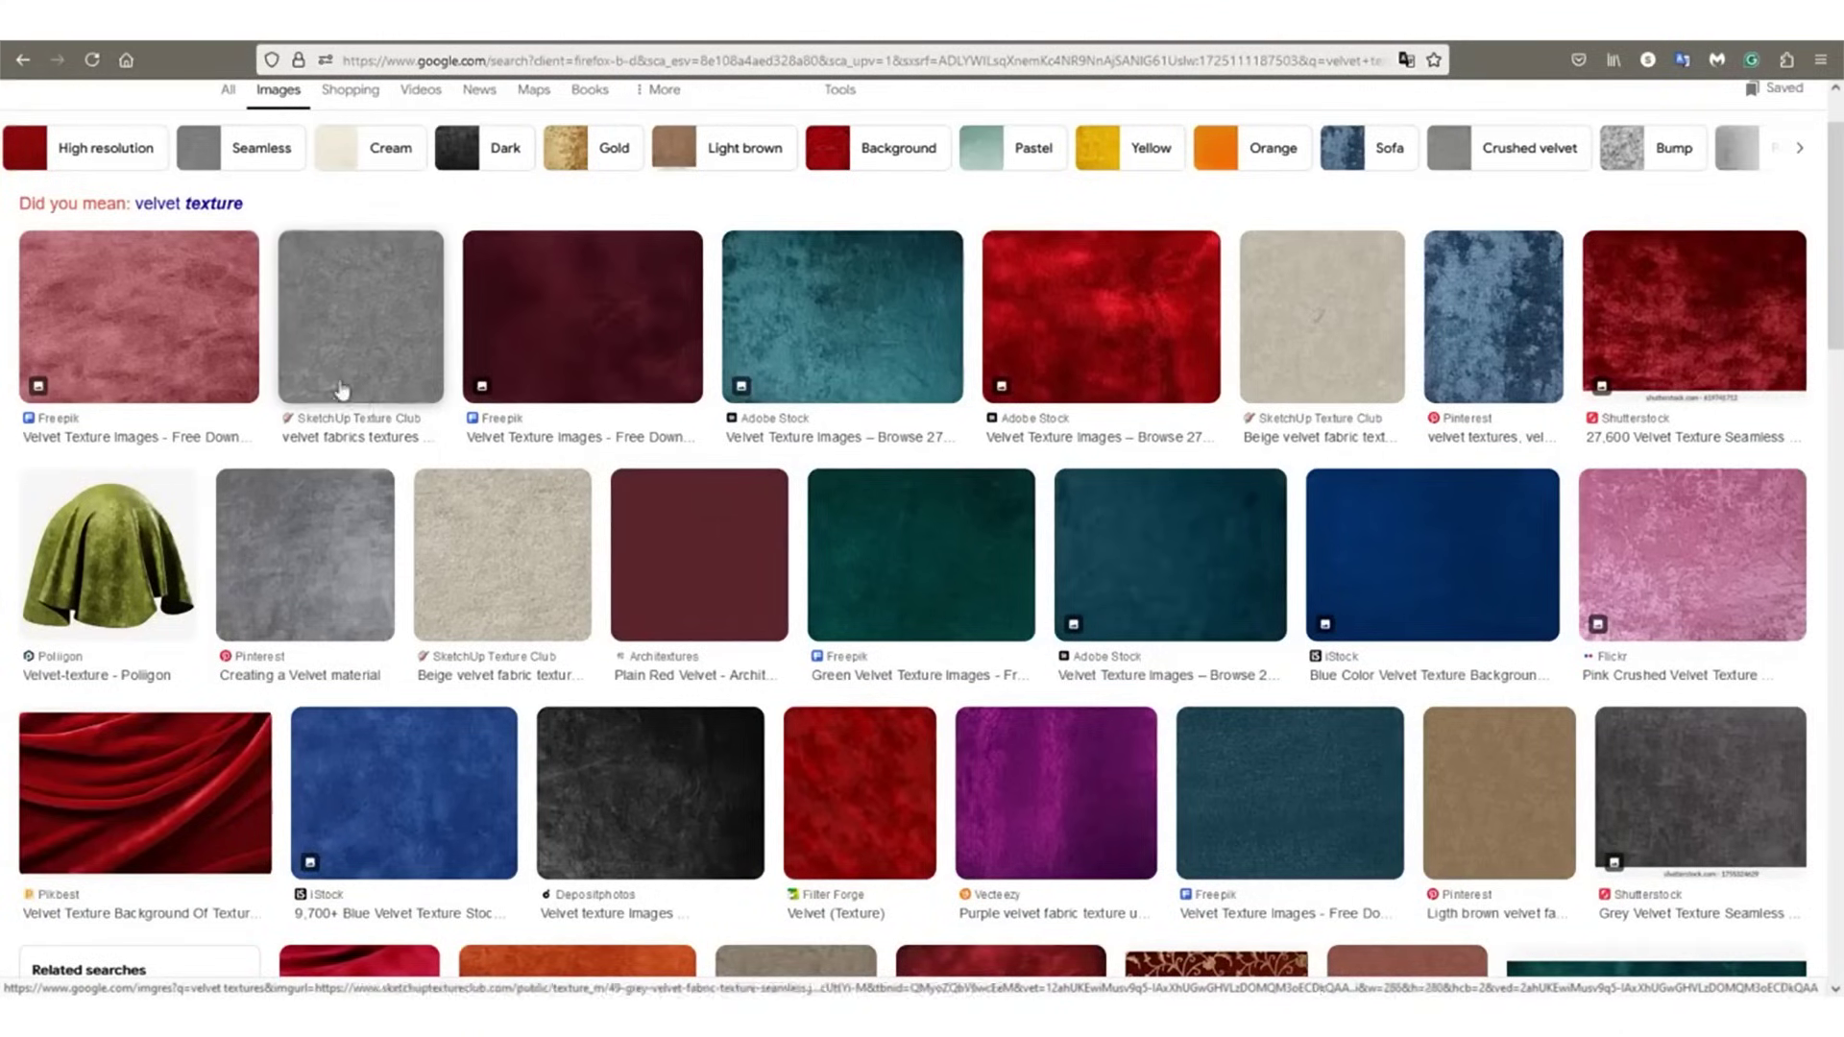
pyautogui.scroll(-3, 365, 414)
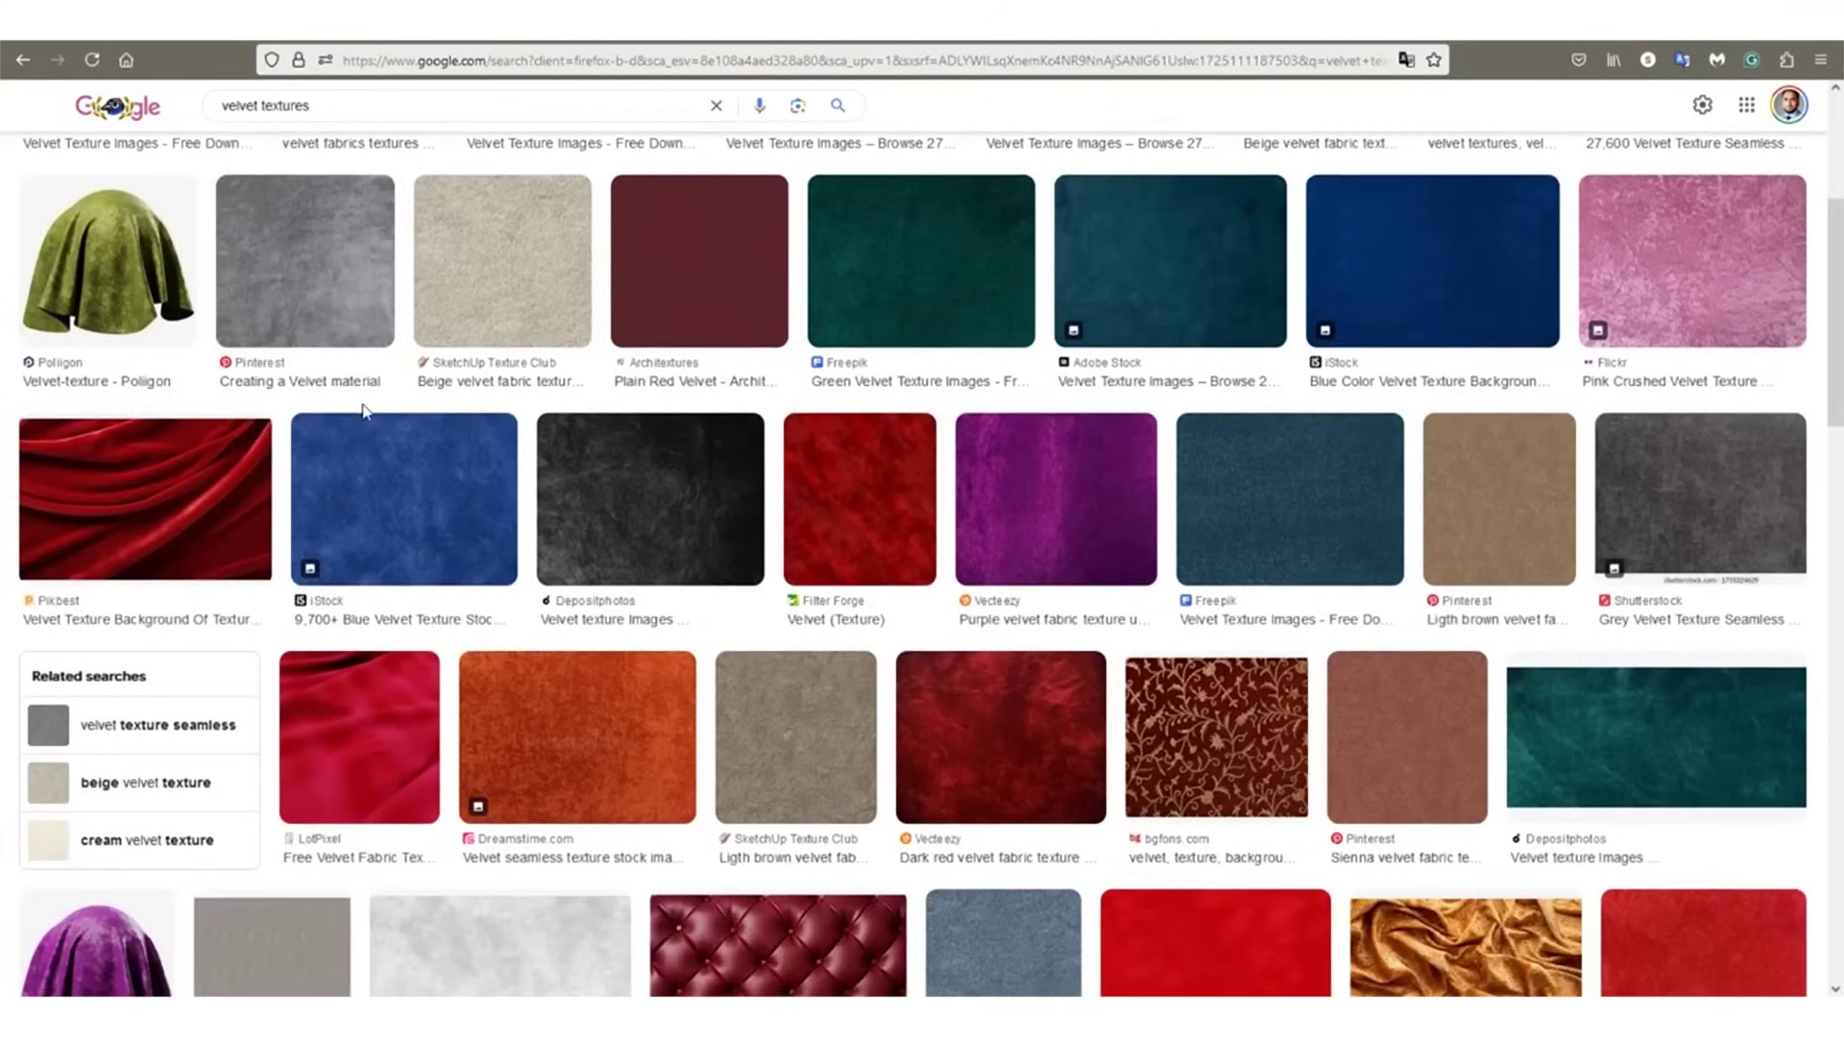
pyautogui.scroll(-2, 363, 414)
pyautogui.scroll(-2, 423, 490)
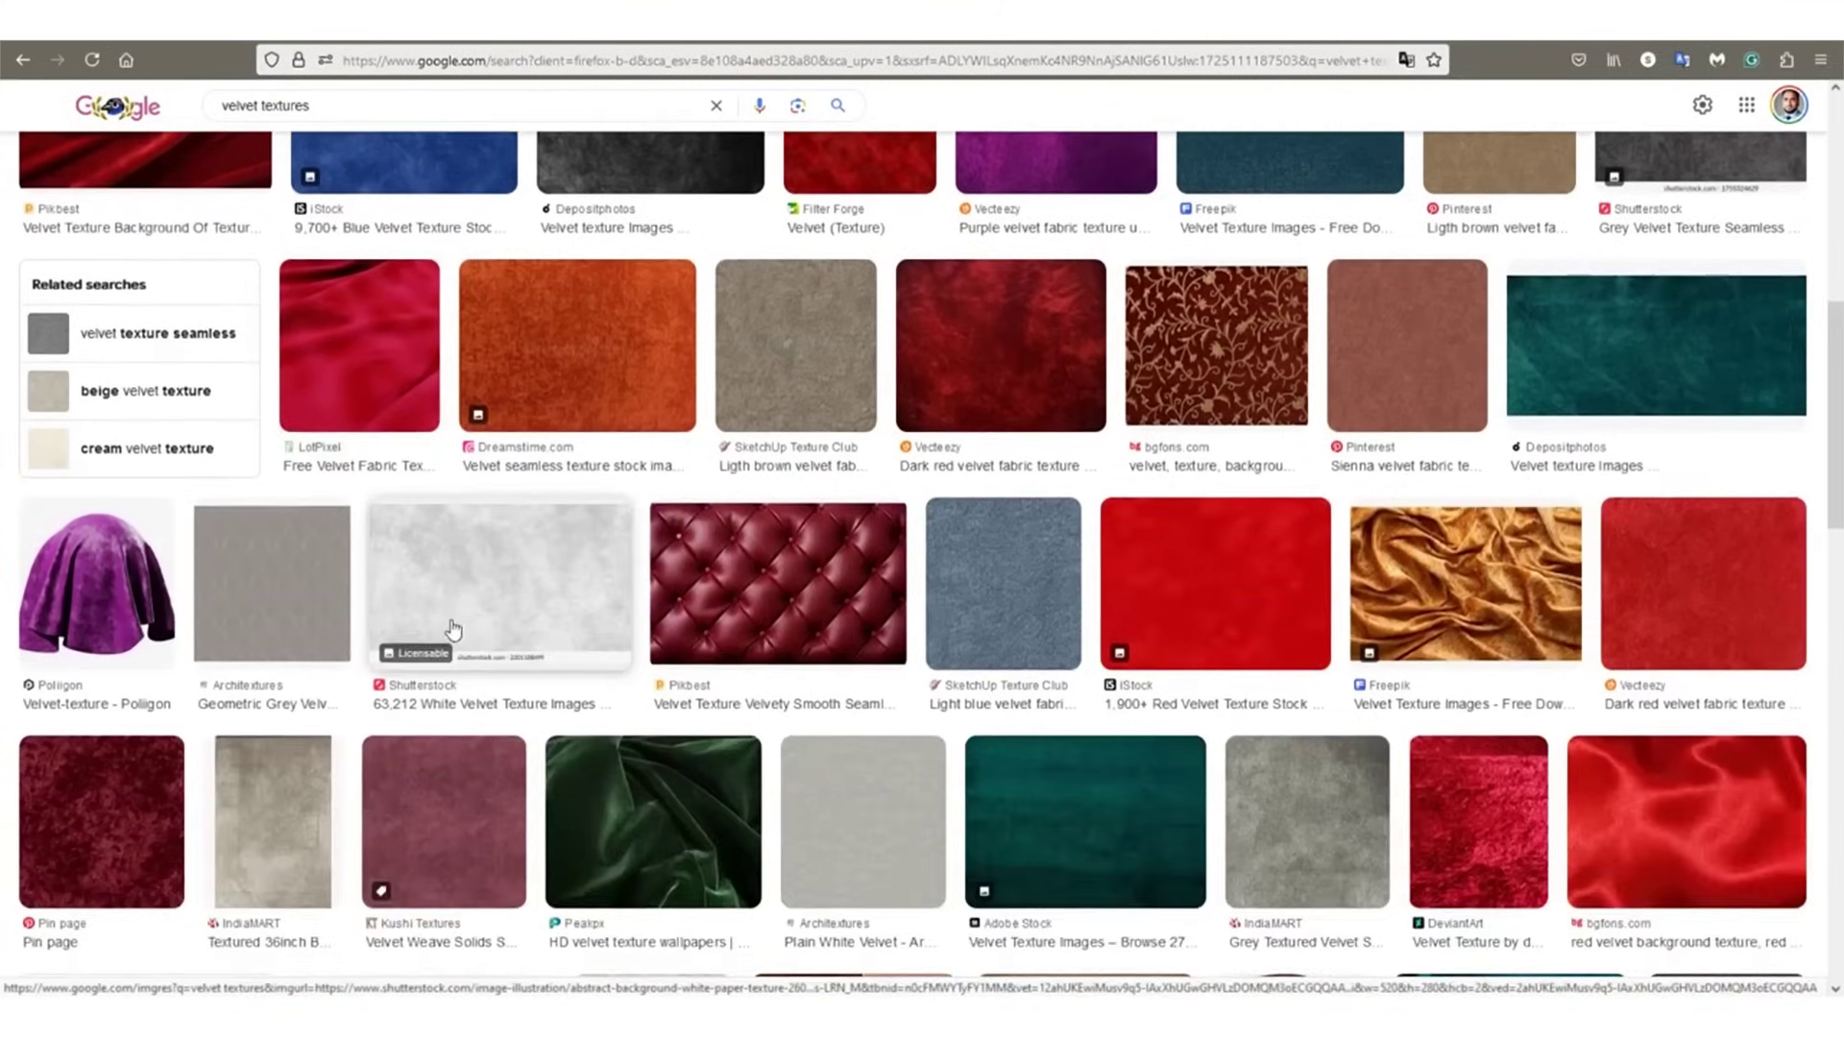
pyautogui.scroll(3, 454, 630)
pyautogui.scroll(2, 454, 630)
pyautogui.scroll(1, 454, 629)
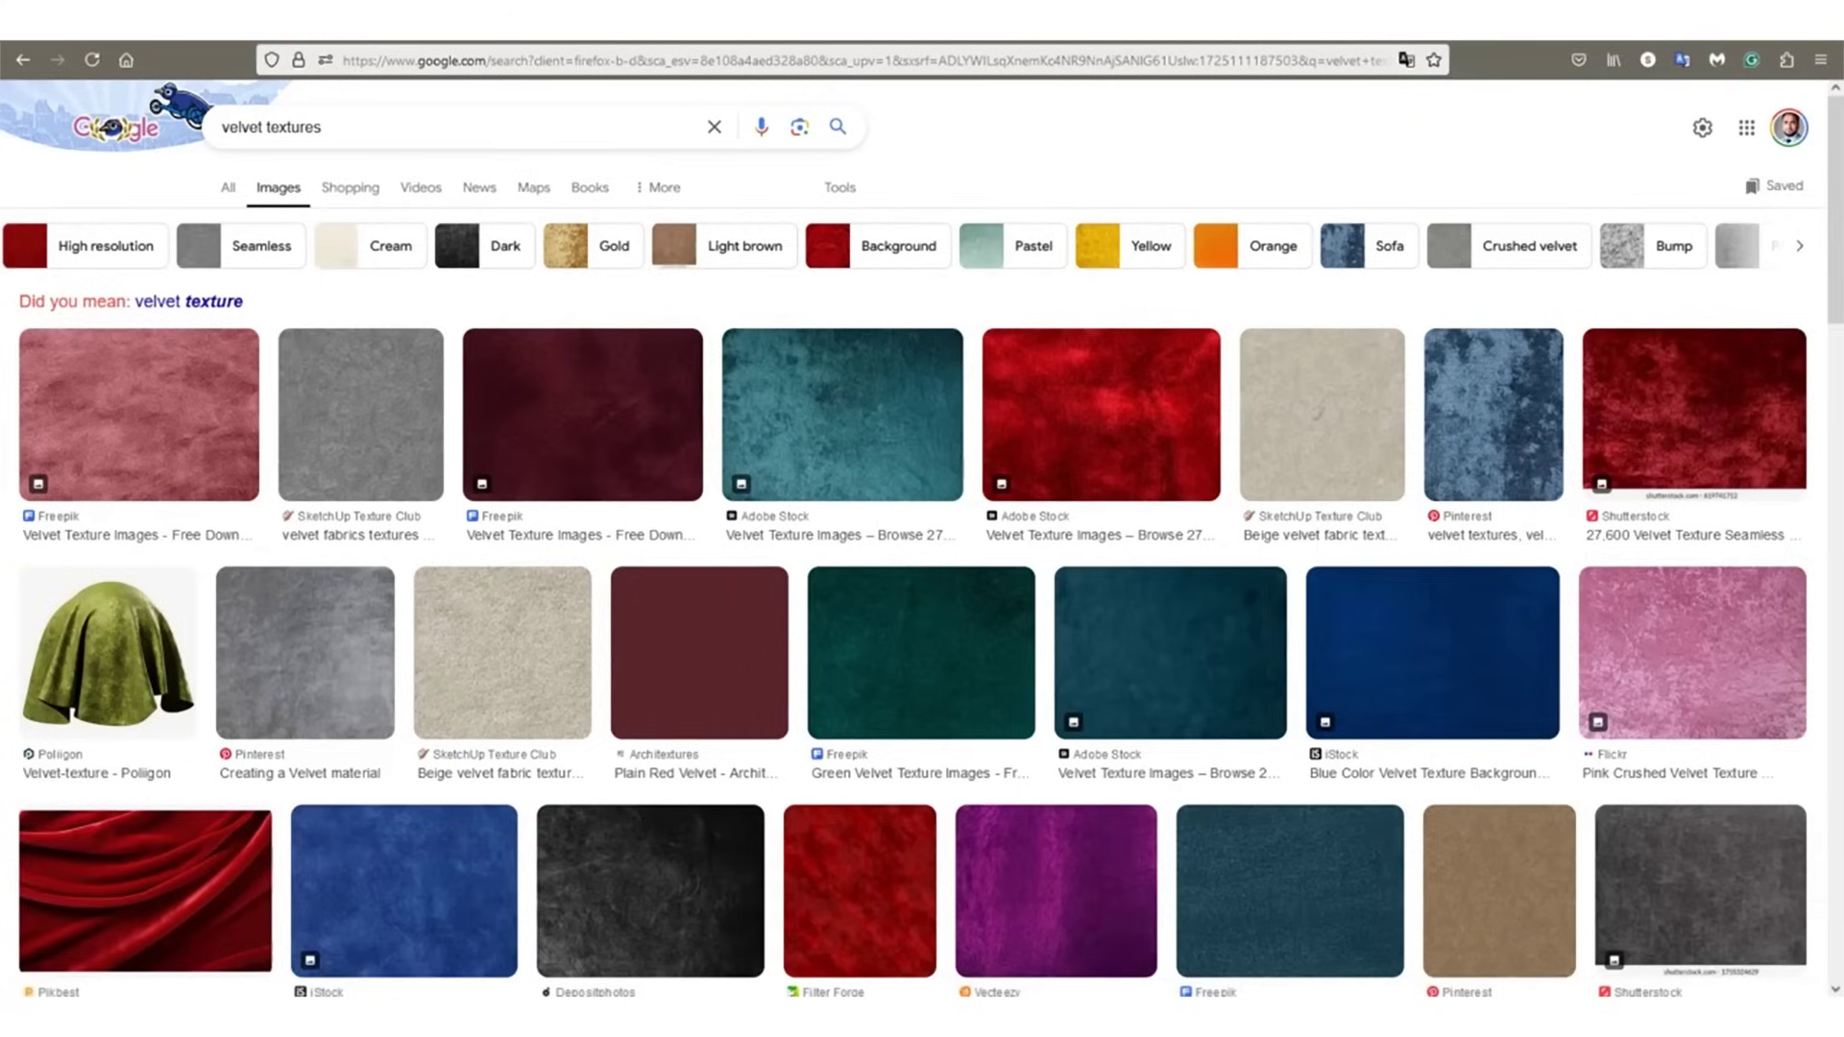
# Return from the velvet texture image results to the SketchUp sofa scene
pyautogui.click(266, 923)
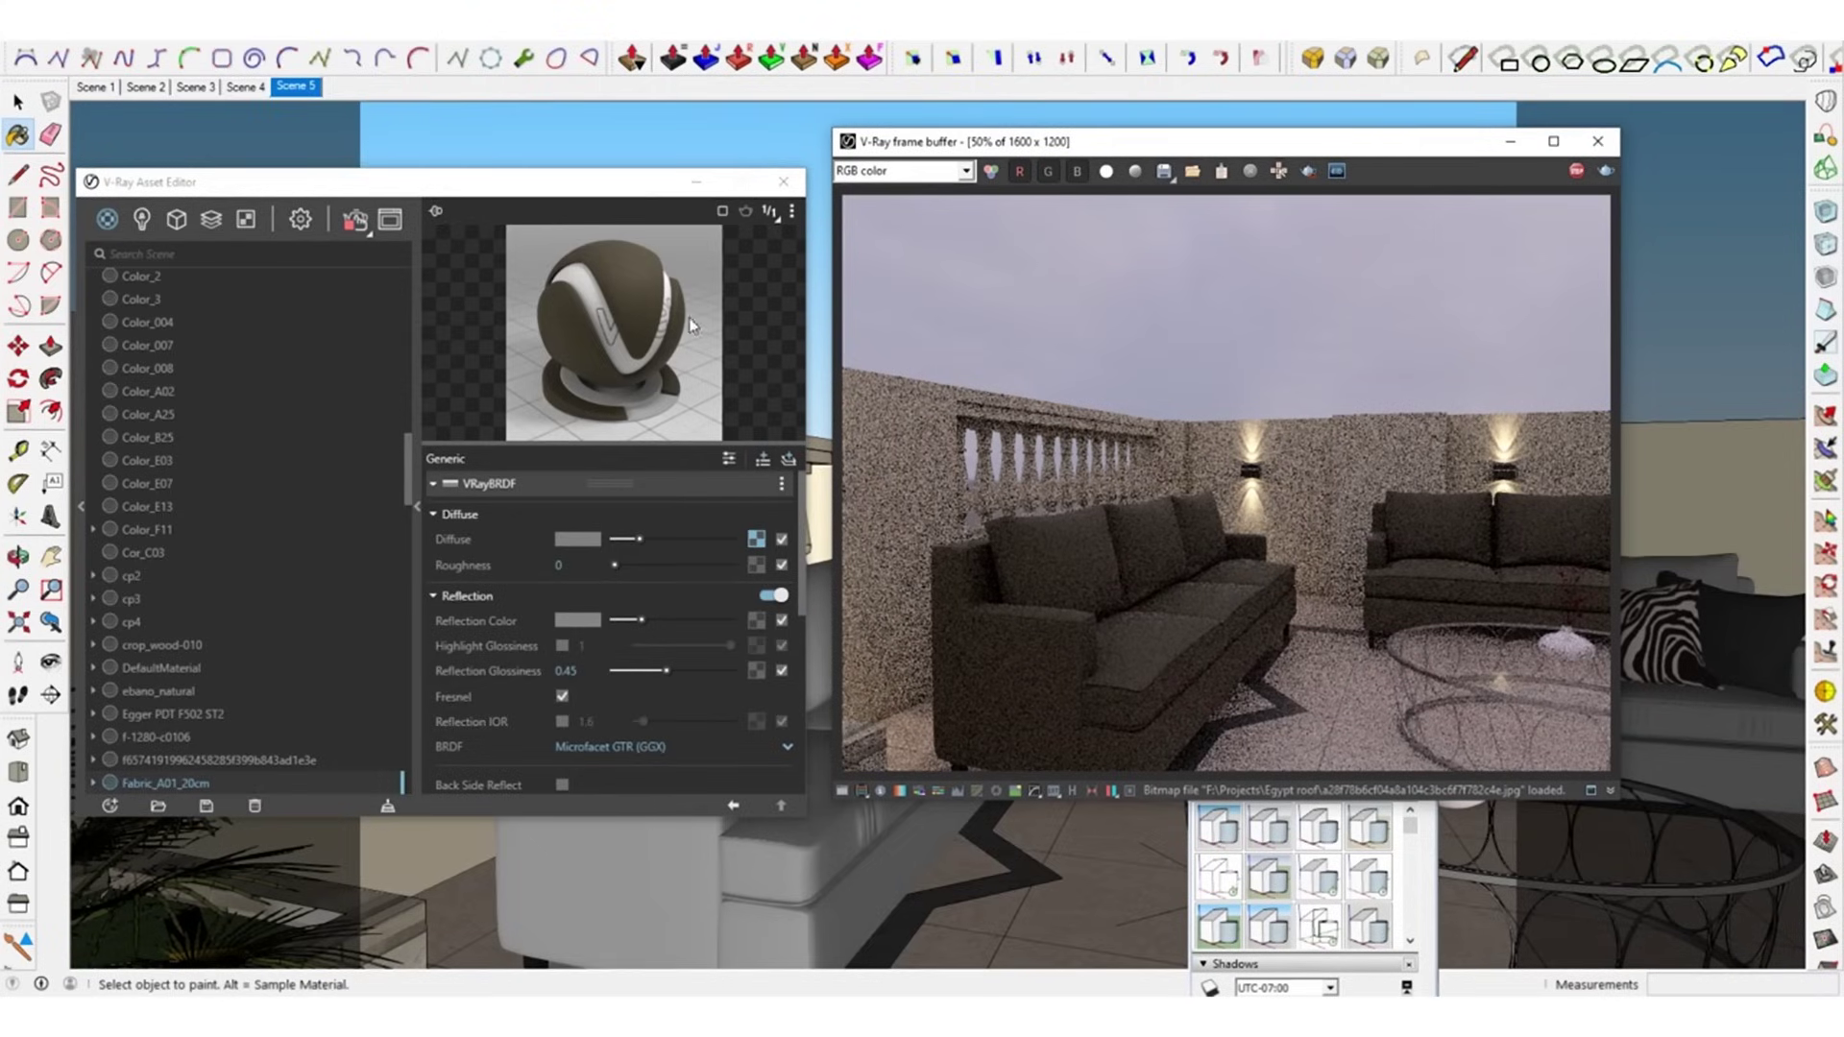
# Open the diffuse texture slot of the Fabric_A01_20cm material
pyautogui.click(757, 539)
# Set the Fabric_A01_20cm diffuse texture type to Falloff
pyautogui.click(436, 459)
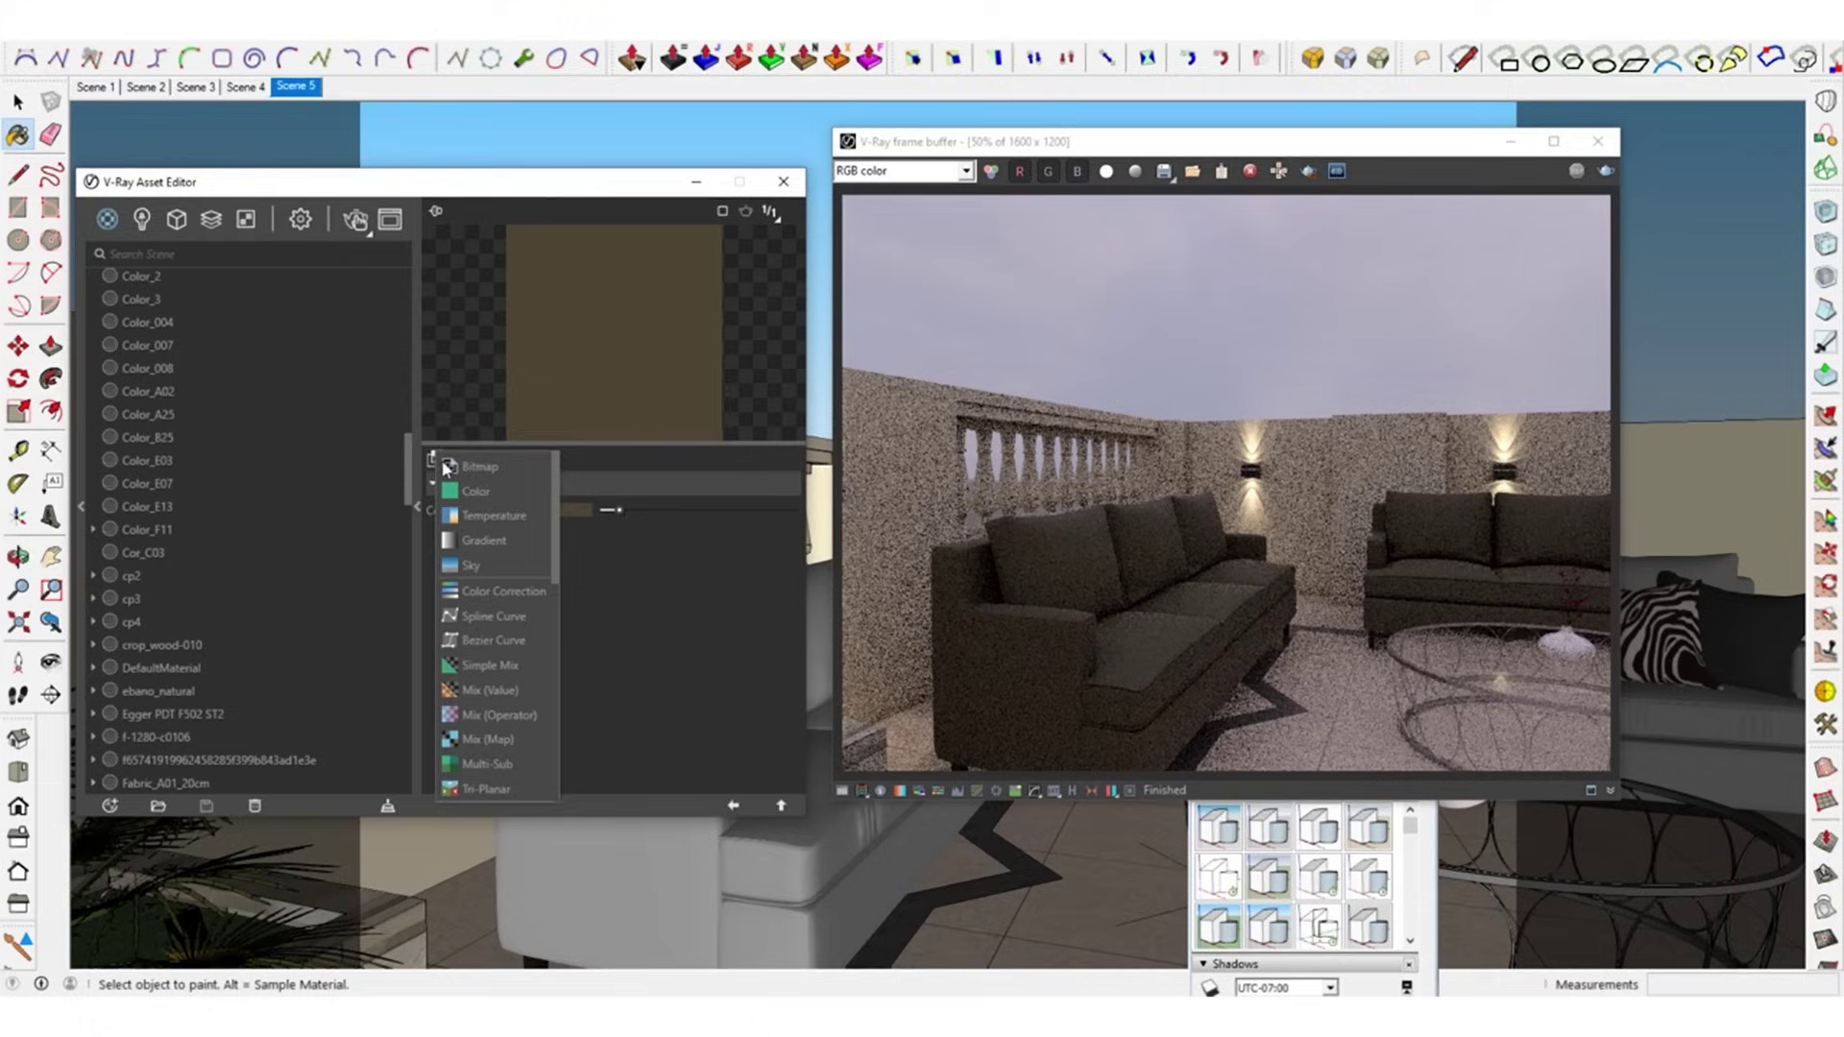
pyautogui.scroll(-3, 486, 629)
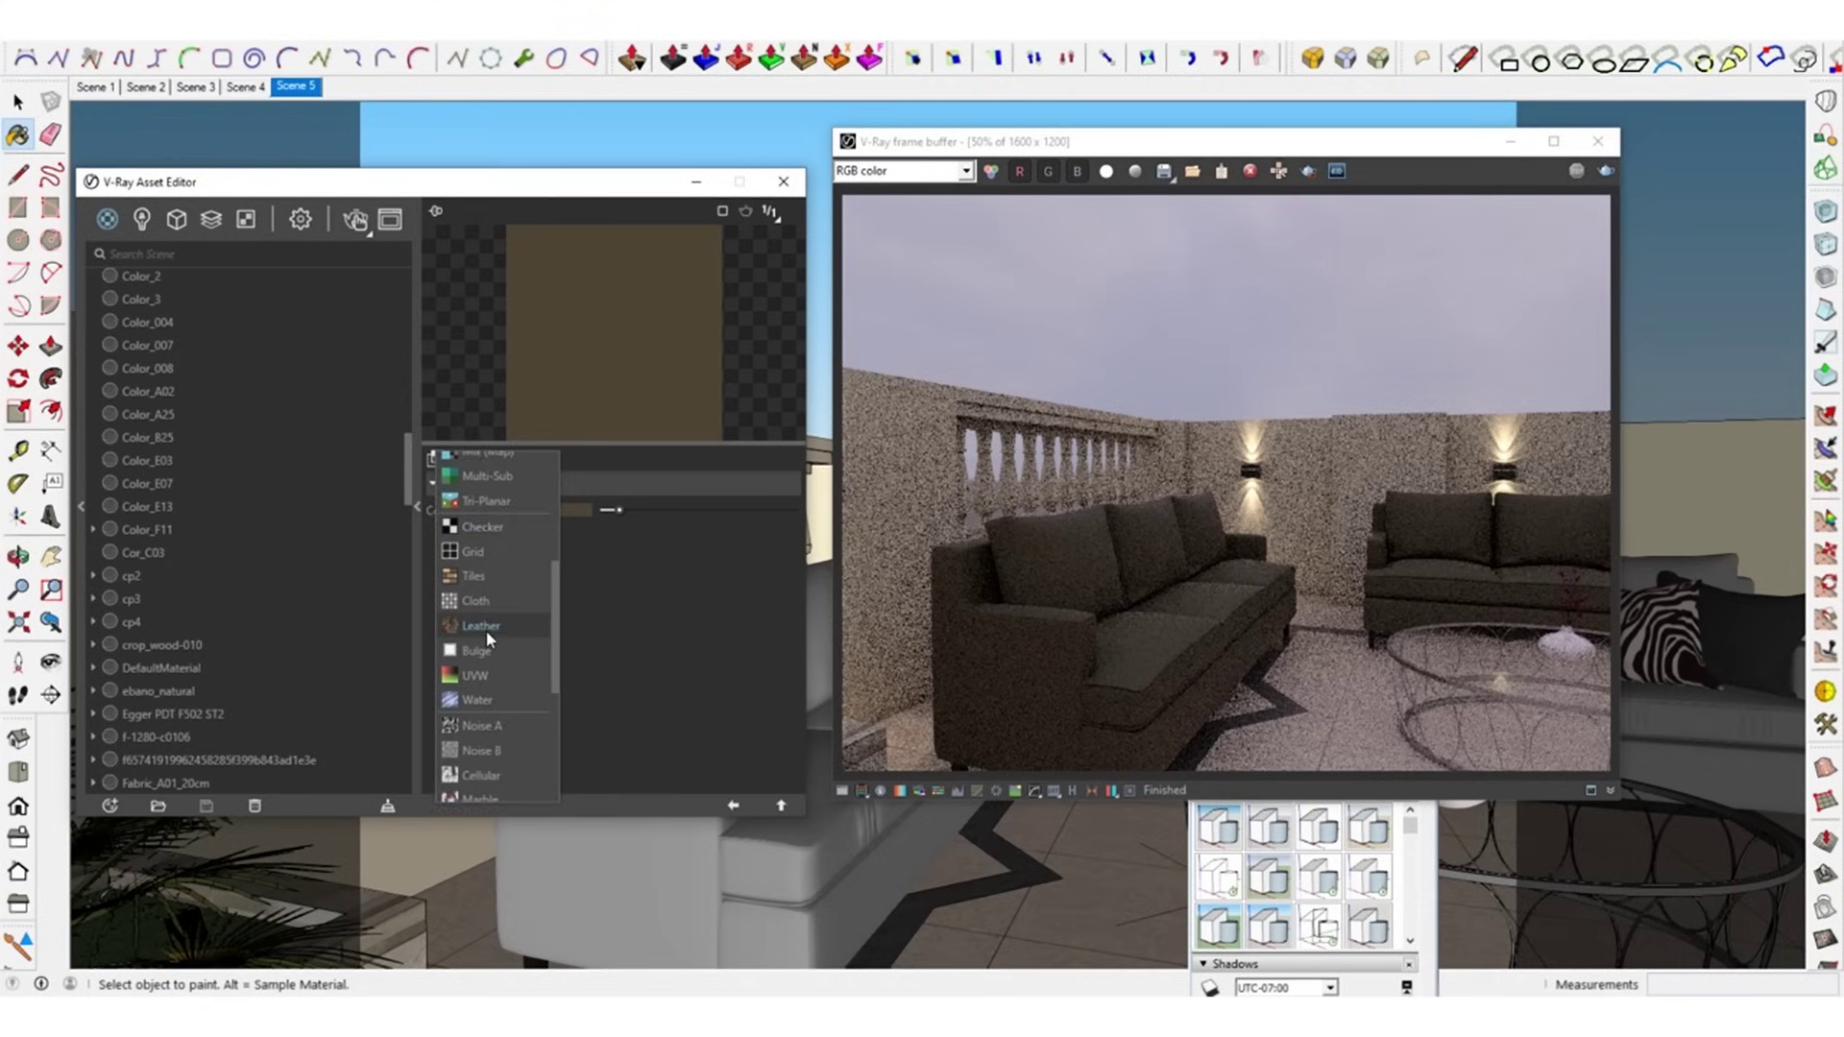
pyautogui.scroll(-3, 487, 638)
pyautogui.scroll(-3, 488, 674)
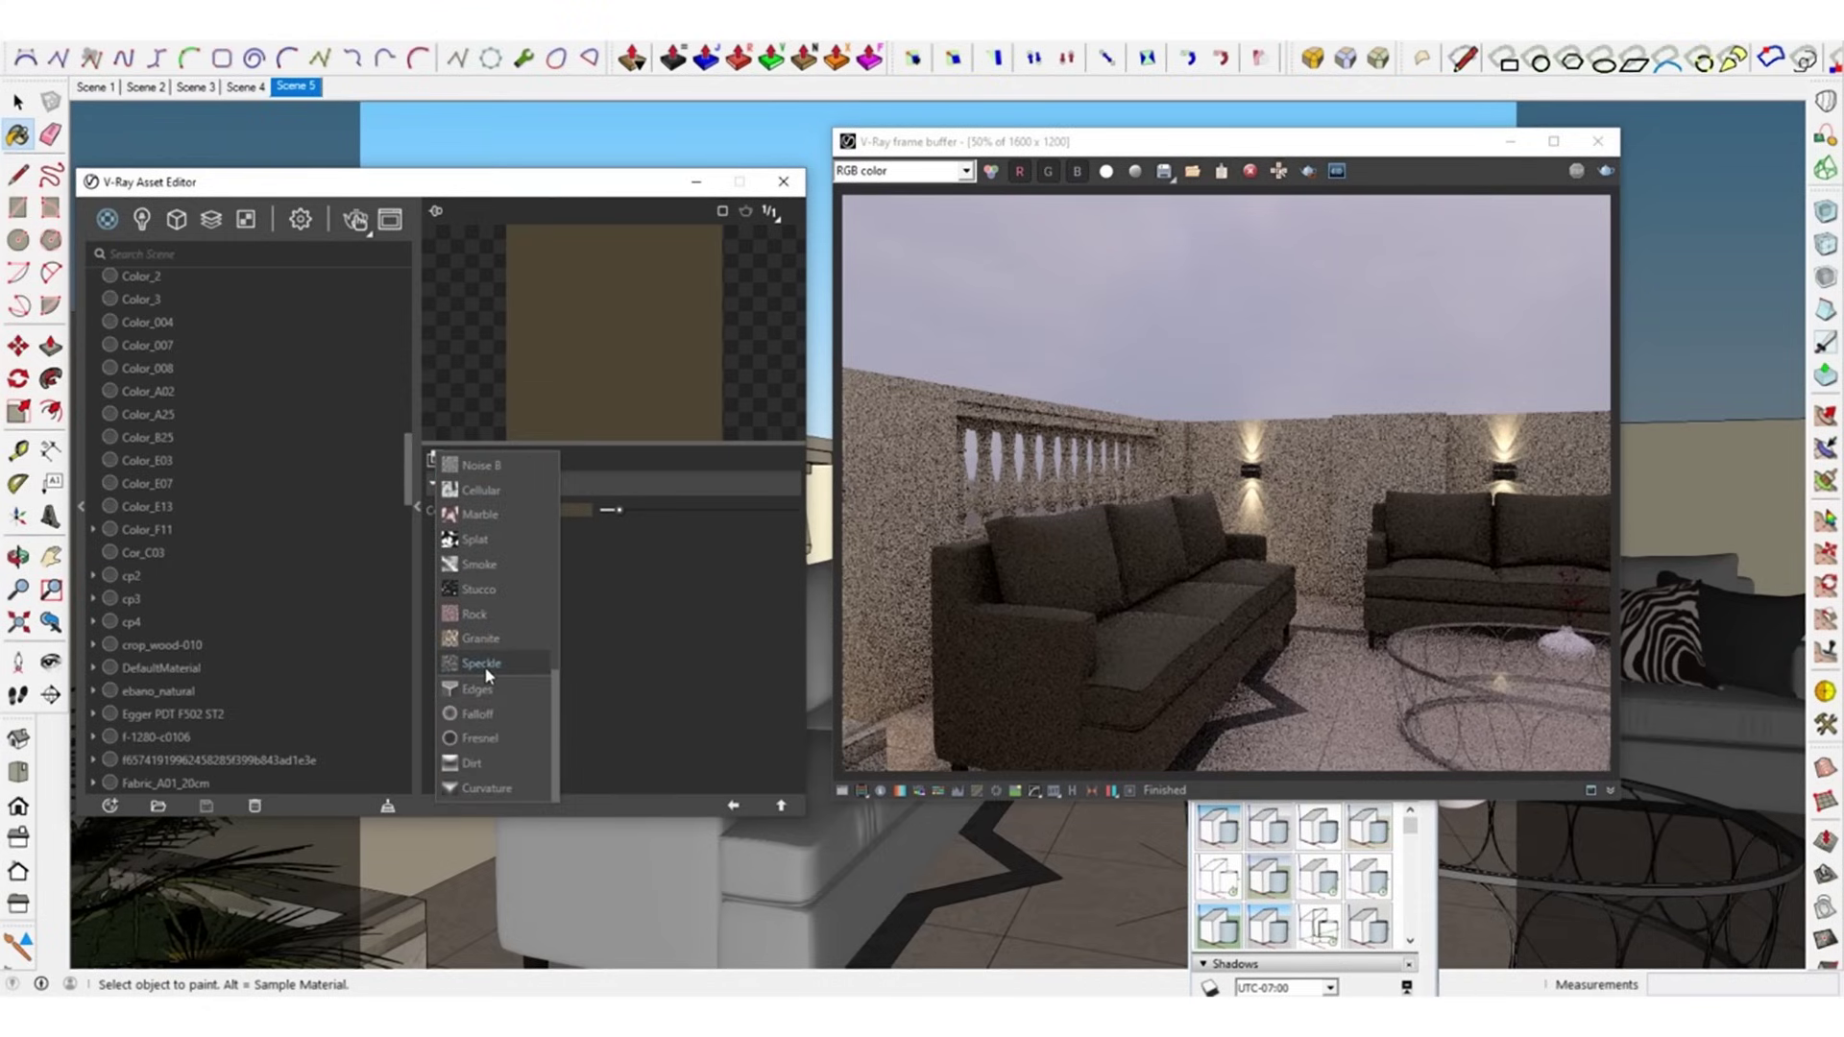
pyautogui.click(494, 715)
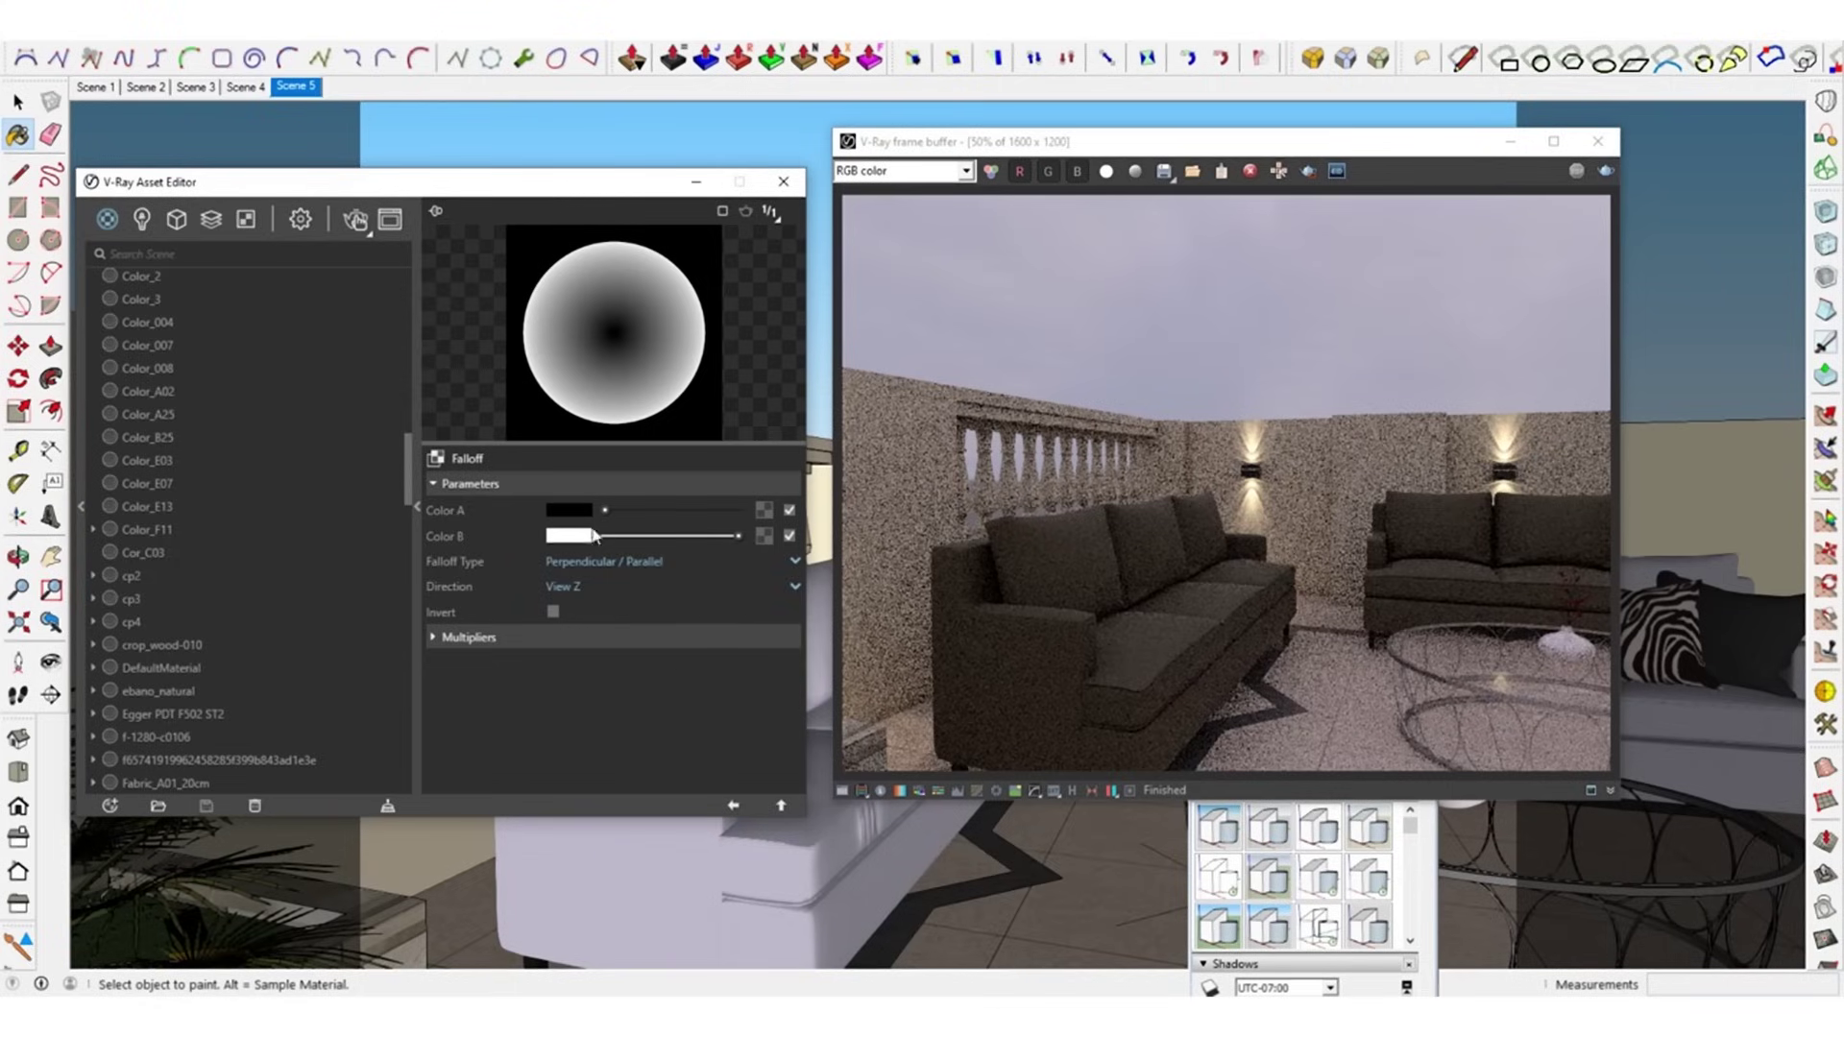
# Set the Falloff's Color A to a rich dark brown
pyautogui.click(569, 511)
pyautogui.click(888, 391)
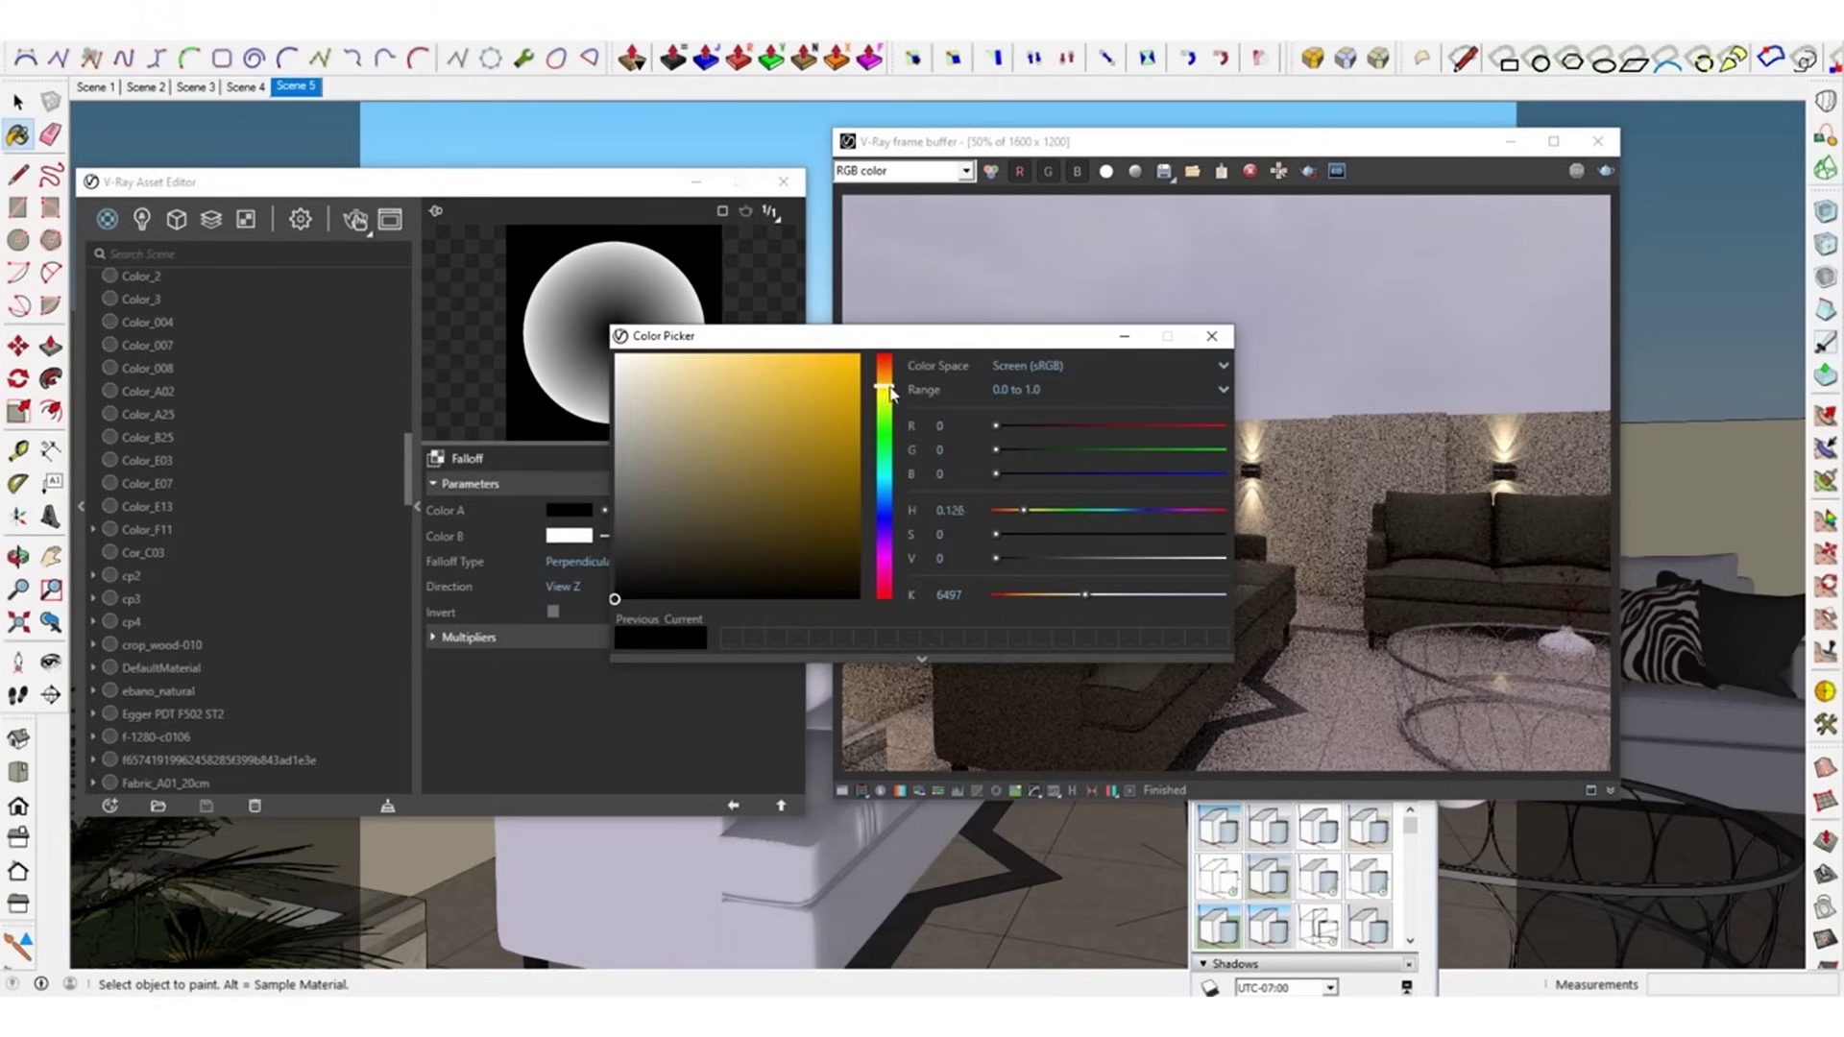
pyautogui.moveTo(891, 392); pyautogui.dragTo(888, 387)
pyautogui.click(741, 571)
pyautogui.moveTo(744, 572); pyautogui.dragTo(779, 574)
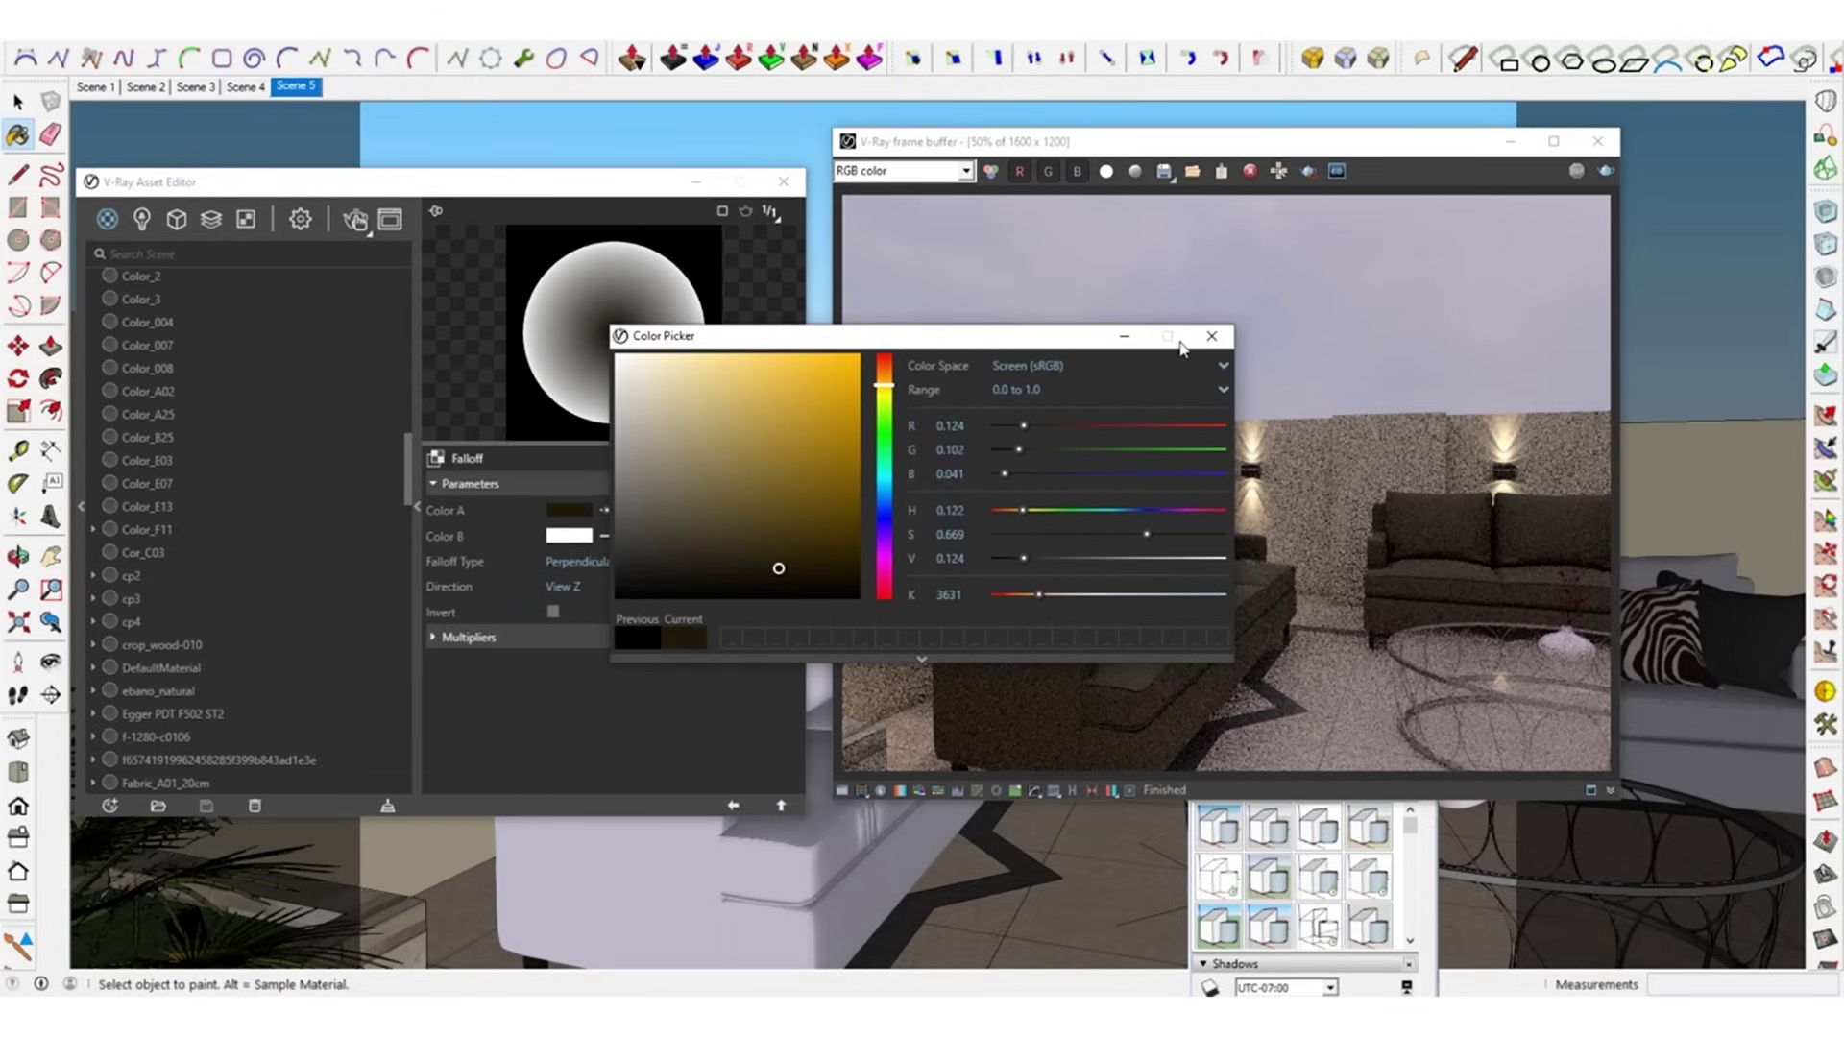
pyautogui.click(1211, 335)
# Set Color B to a medium orange-brown and return to the fabric material
pyautogui.click(580, 548)
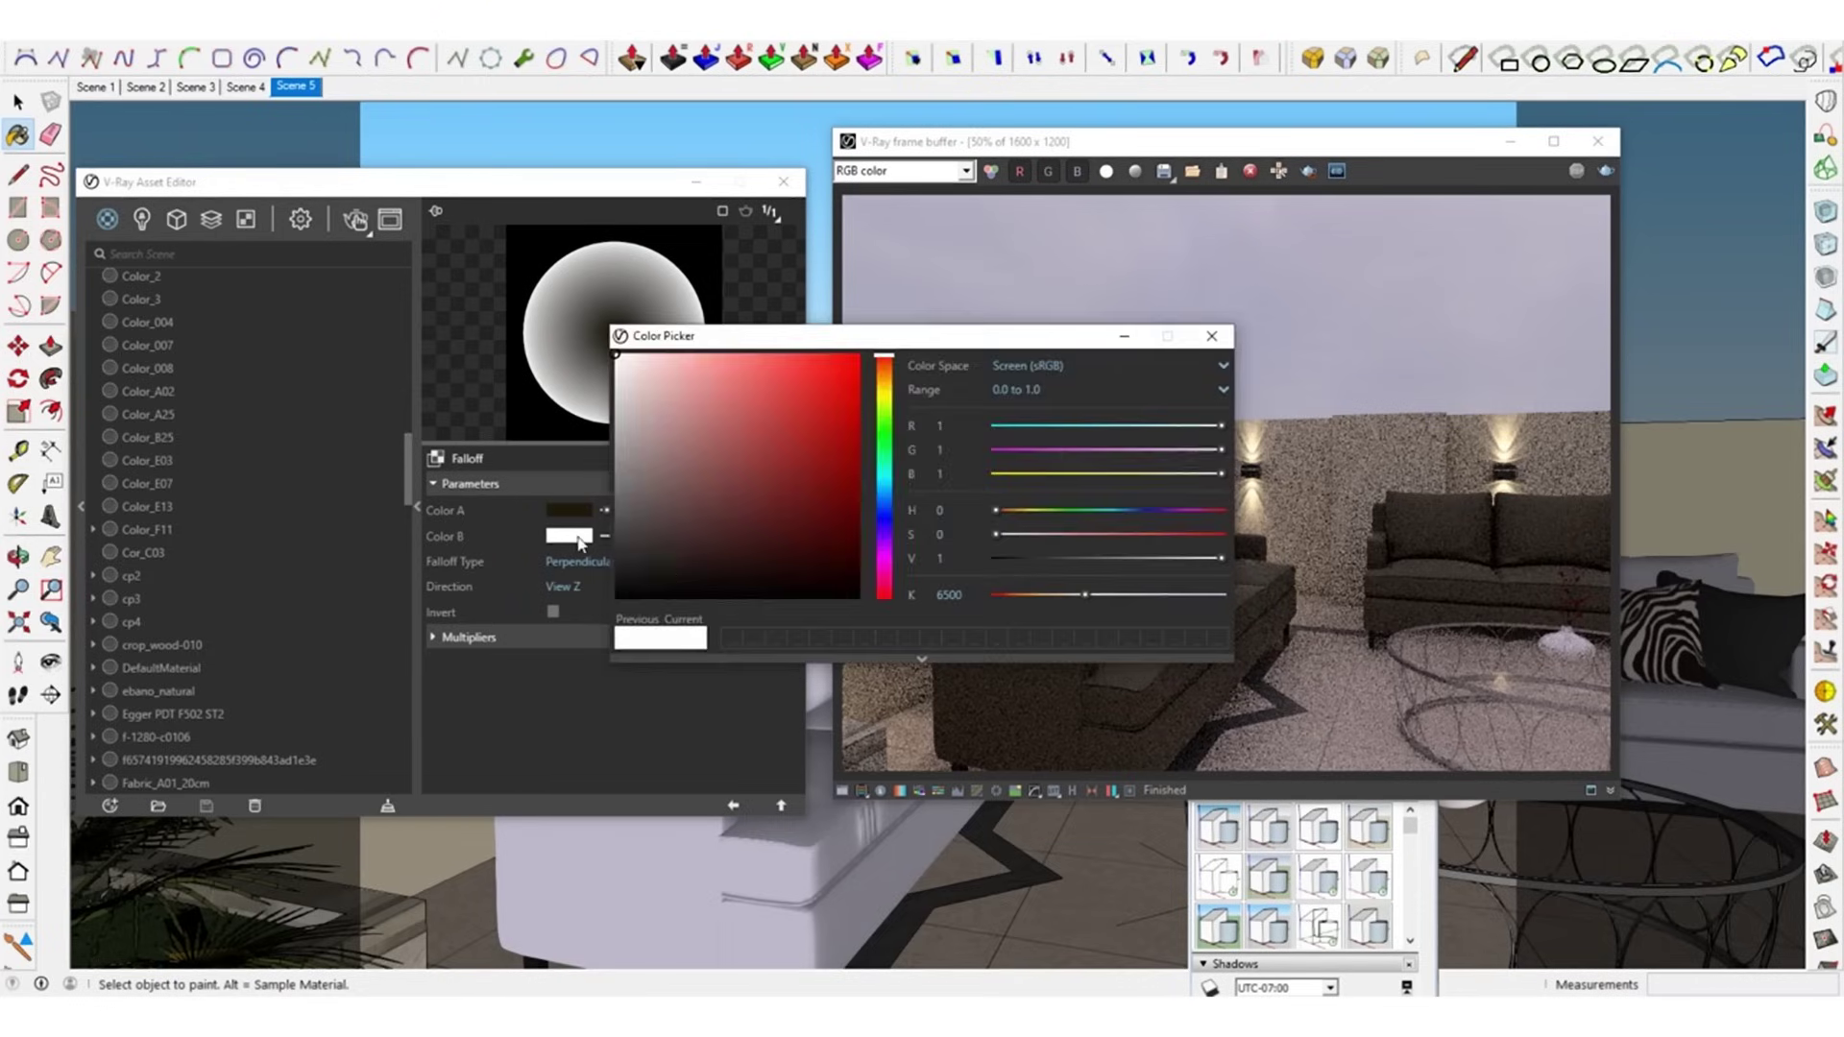
pyautogui.click(887, 380)
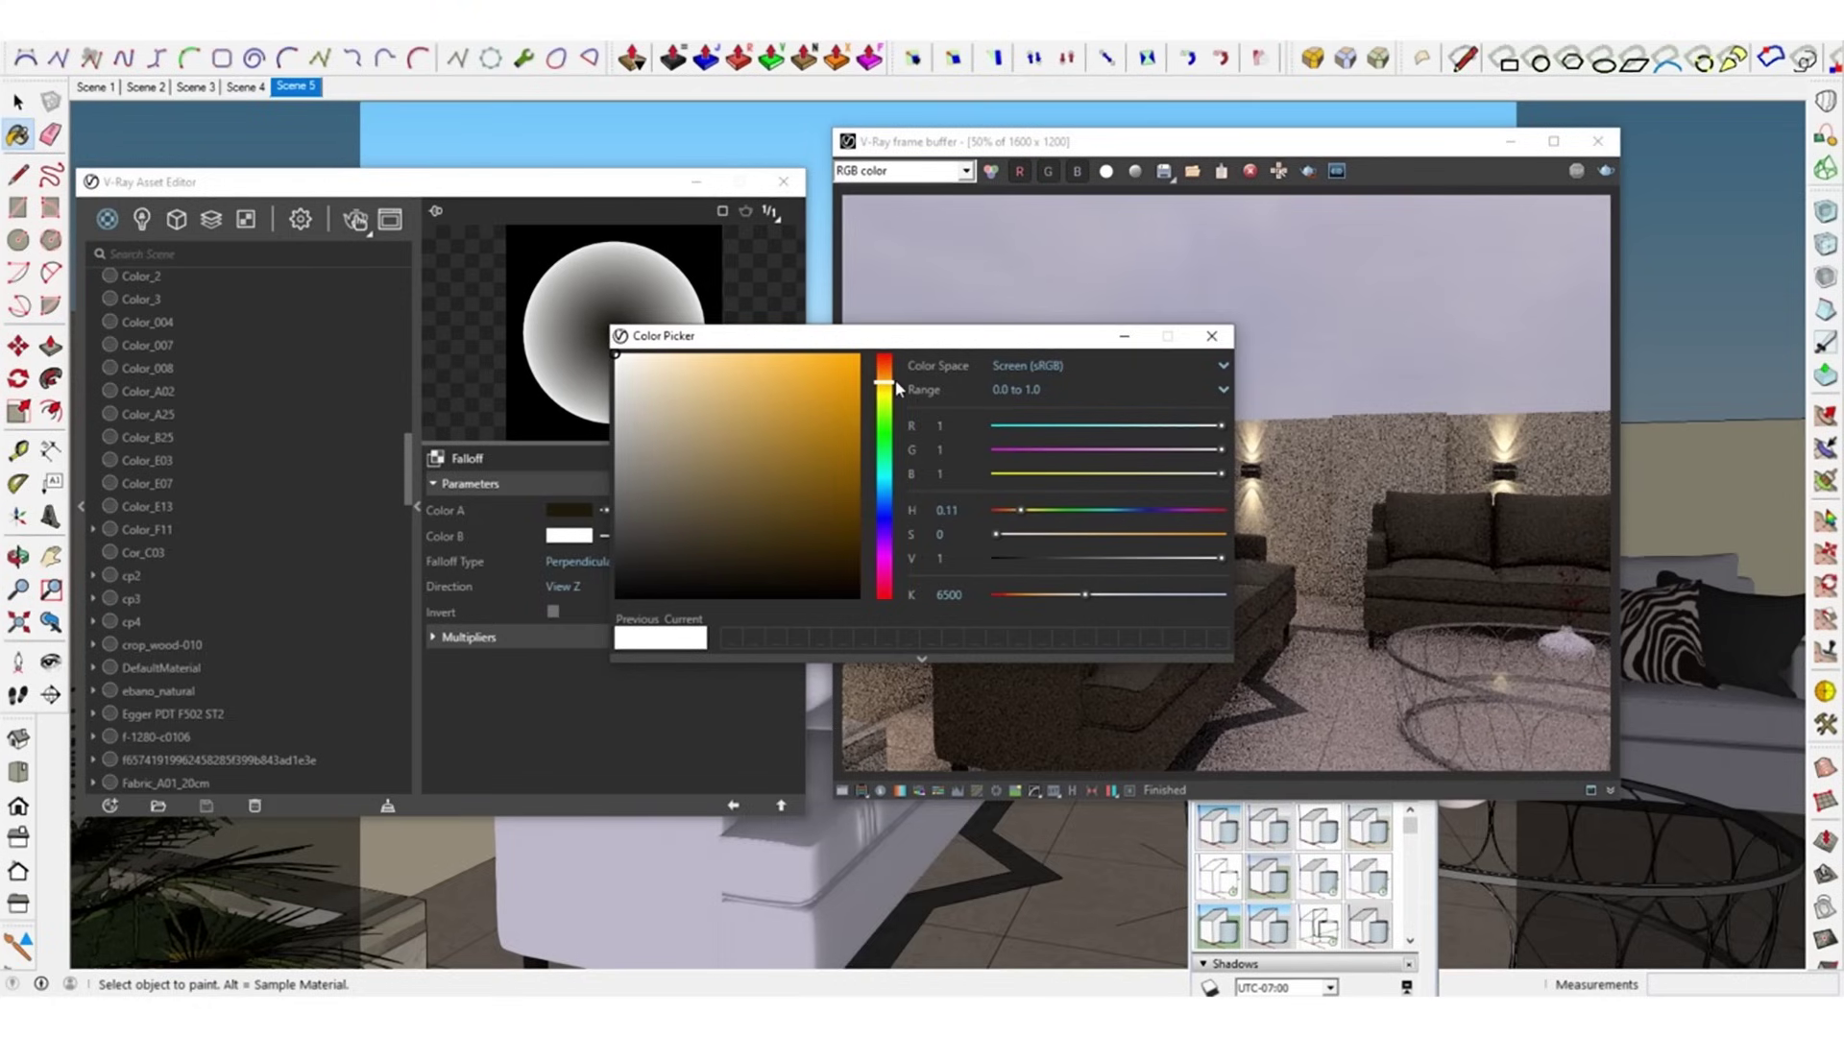
pyautogui.moveTo(727, 573); pyautogui.dragTo(733, 503)
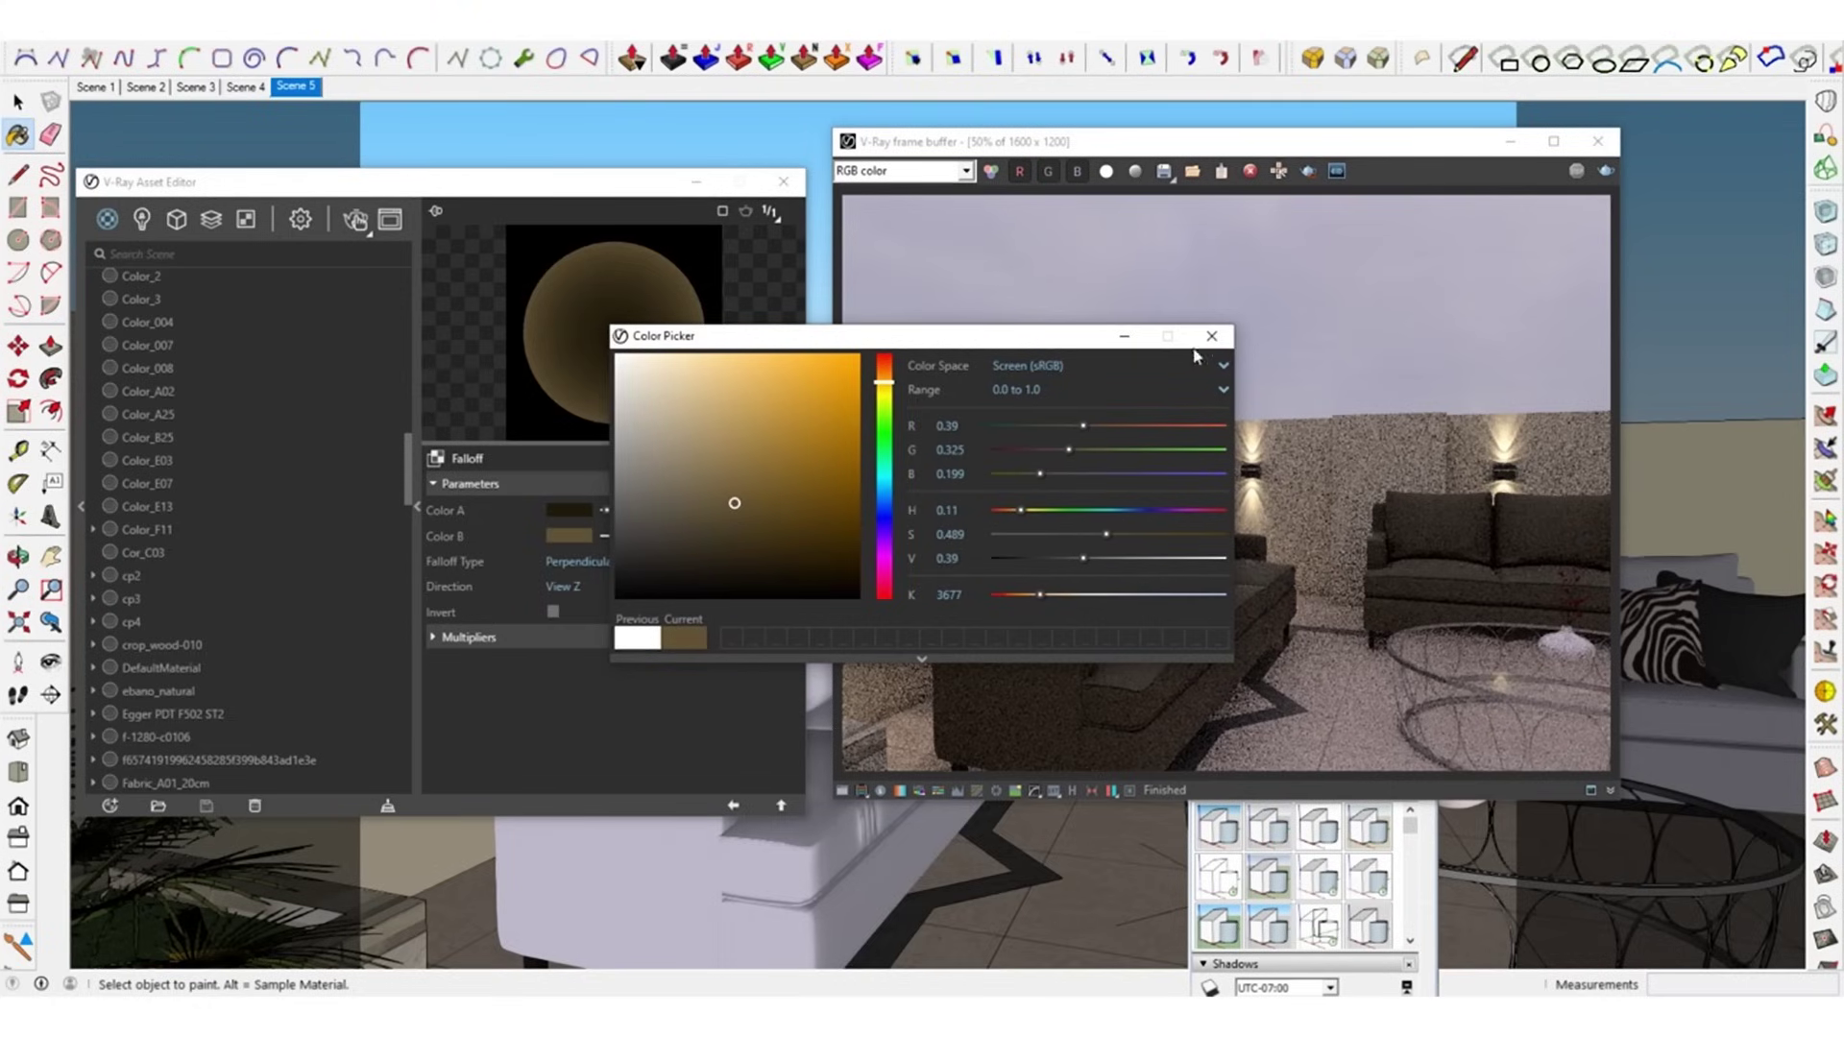
pyautogui.click(1210, 335)
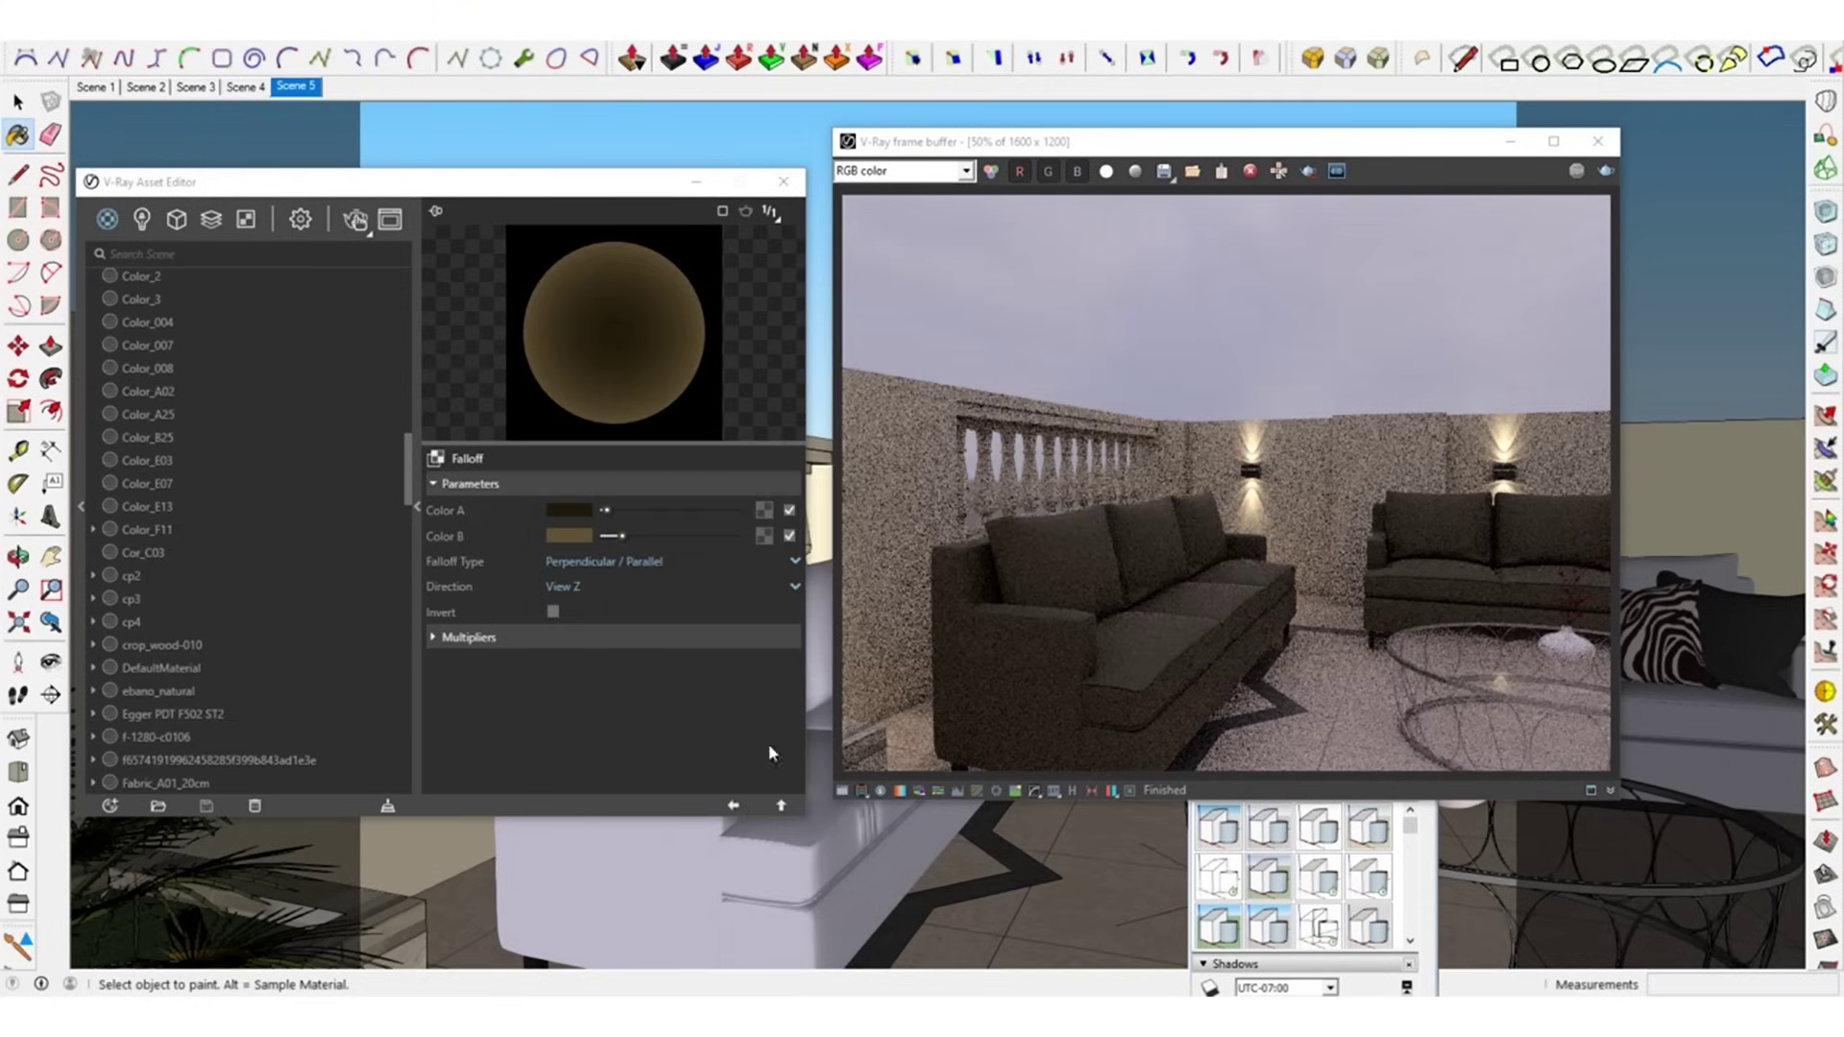
pyautogui.click(734, 805)
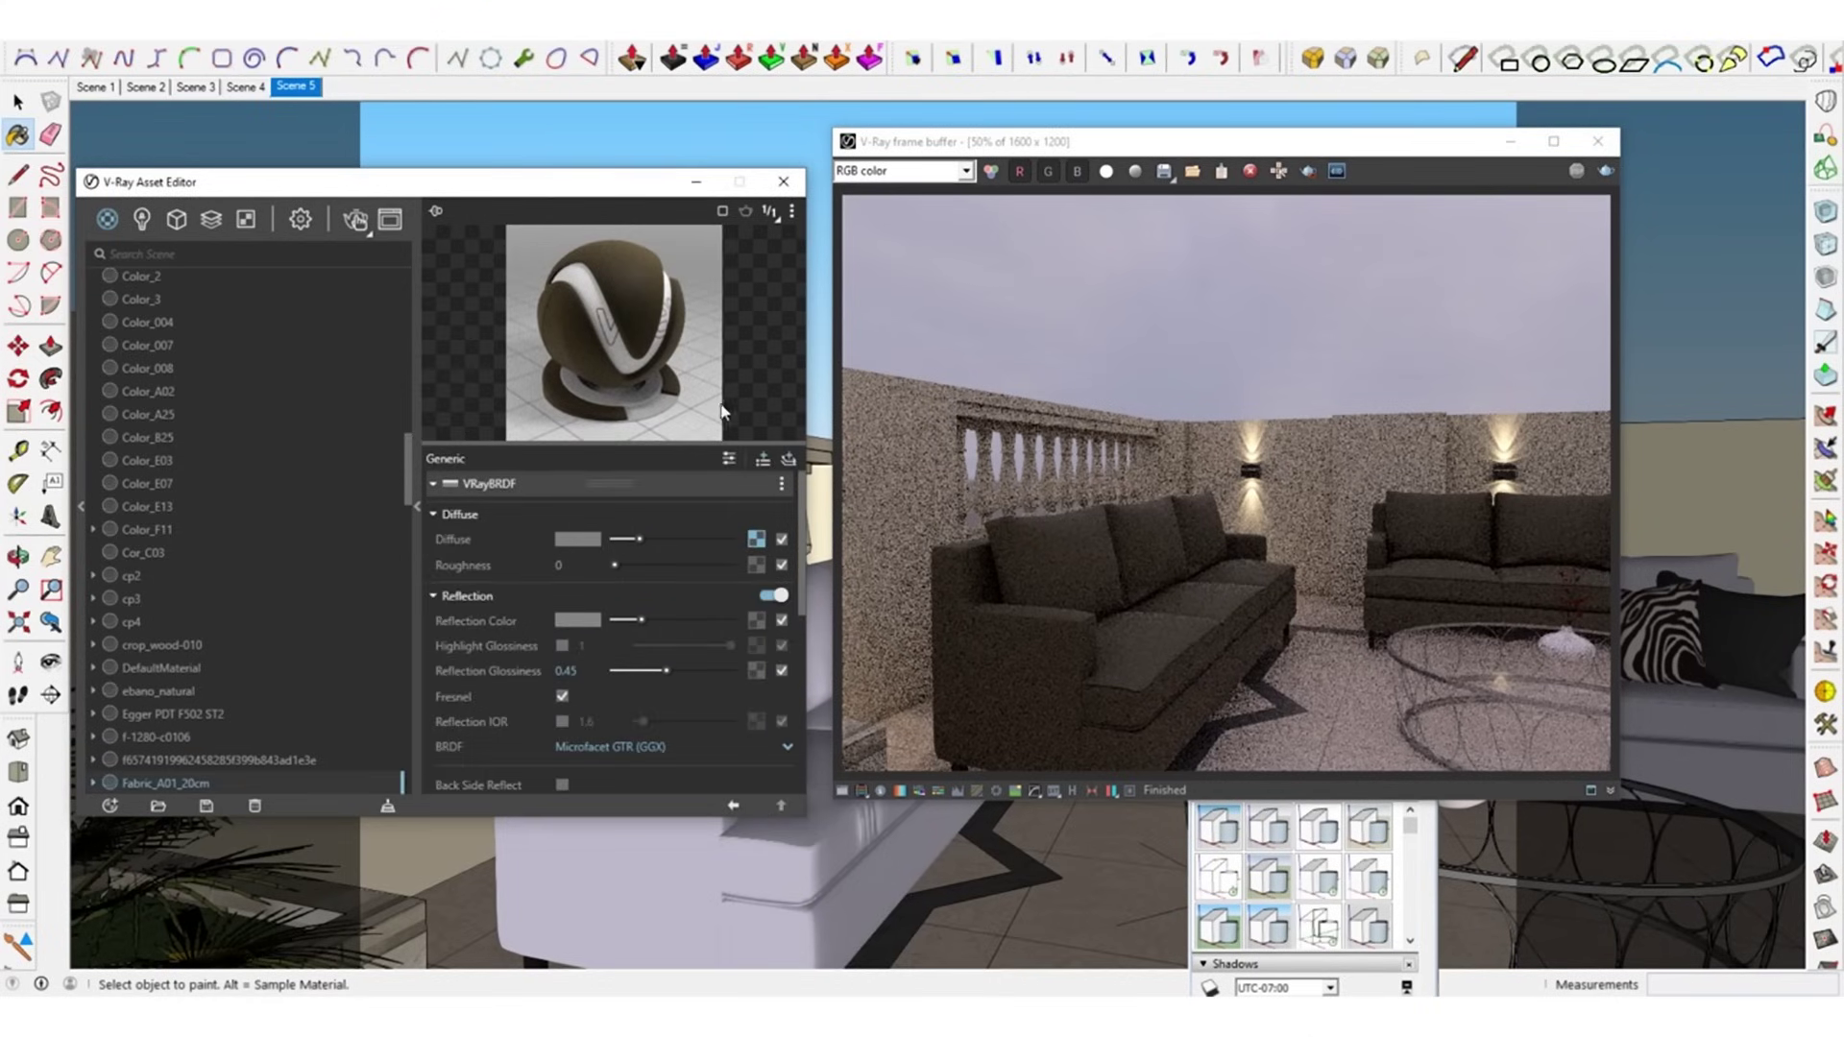
# Preview the material on draped cloth, enlarge the preview, and reopen the Falloff map
pyautogui.click(790, 213)
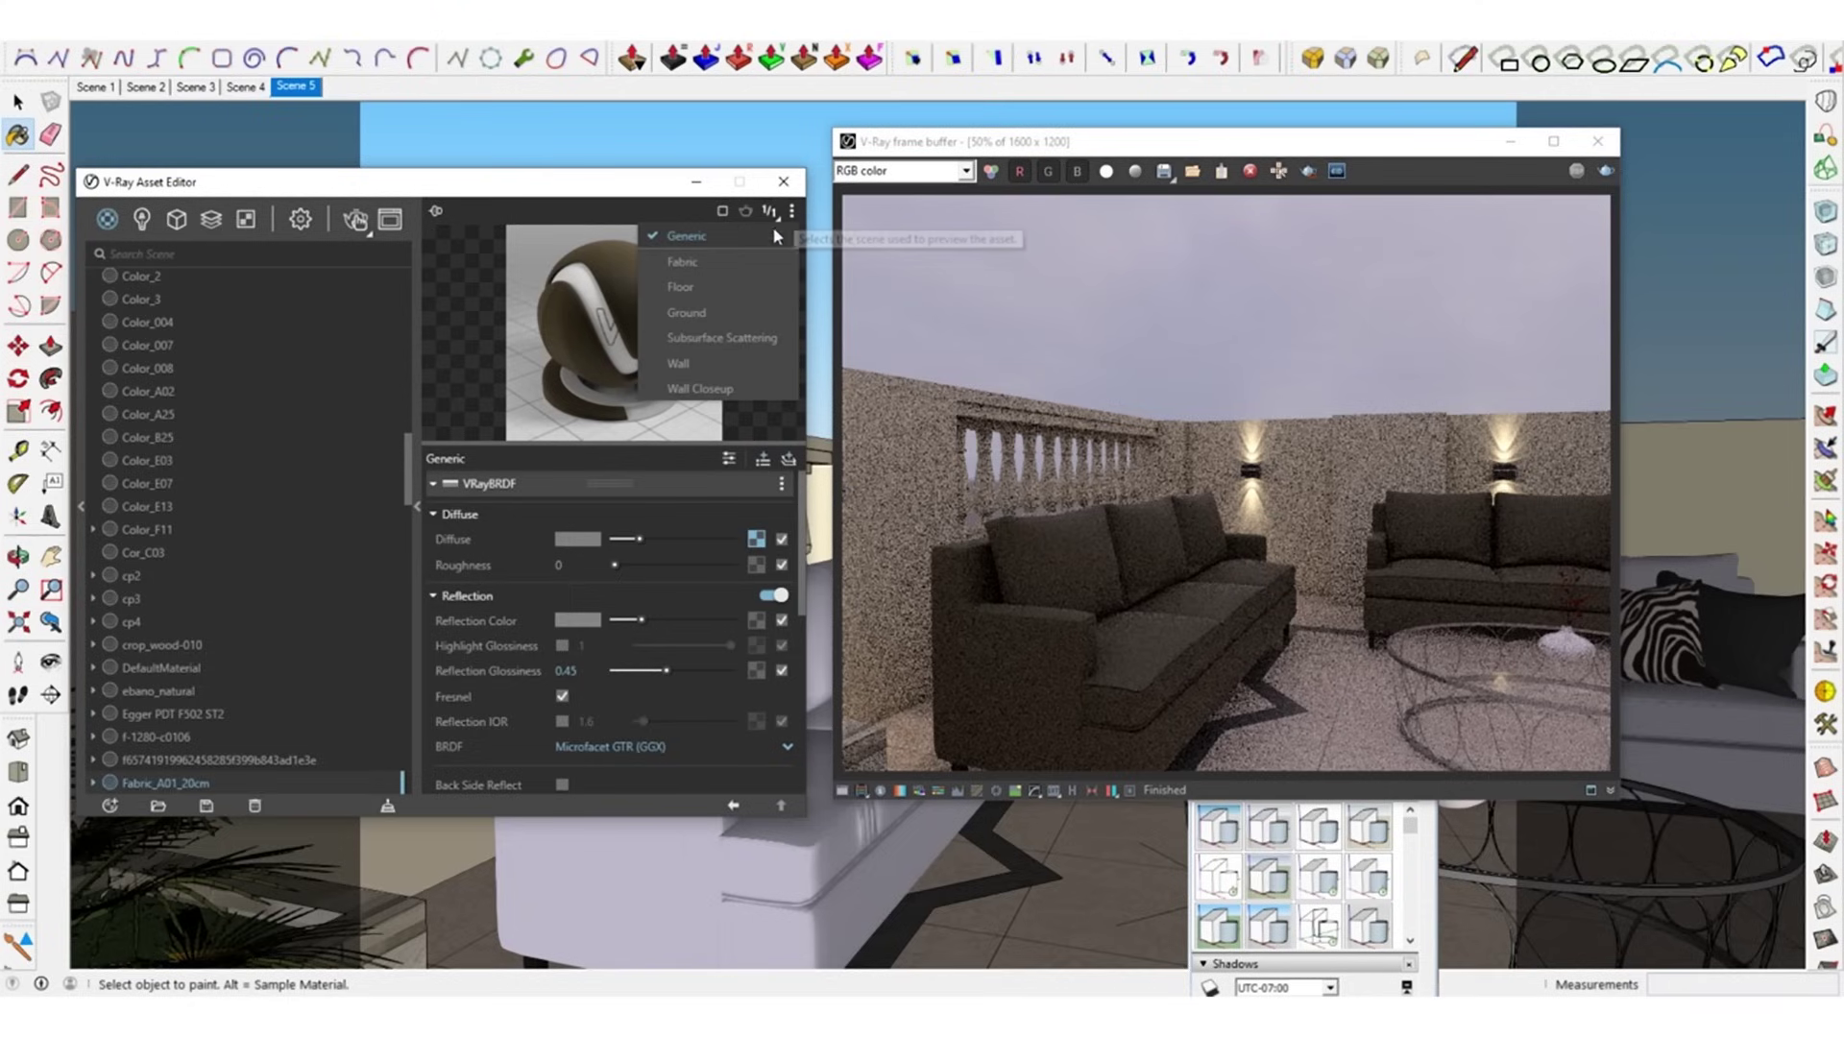
pyautogui.click(692, 263)
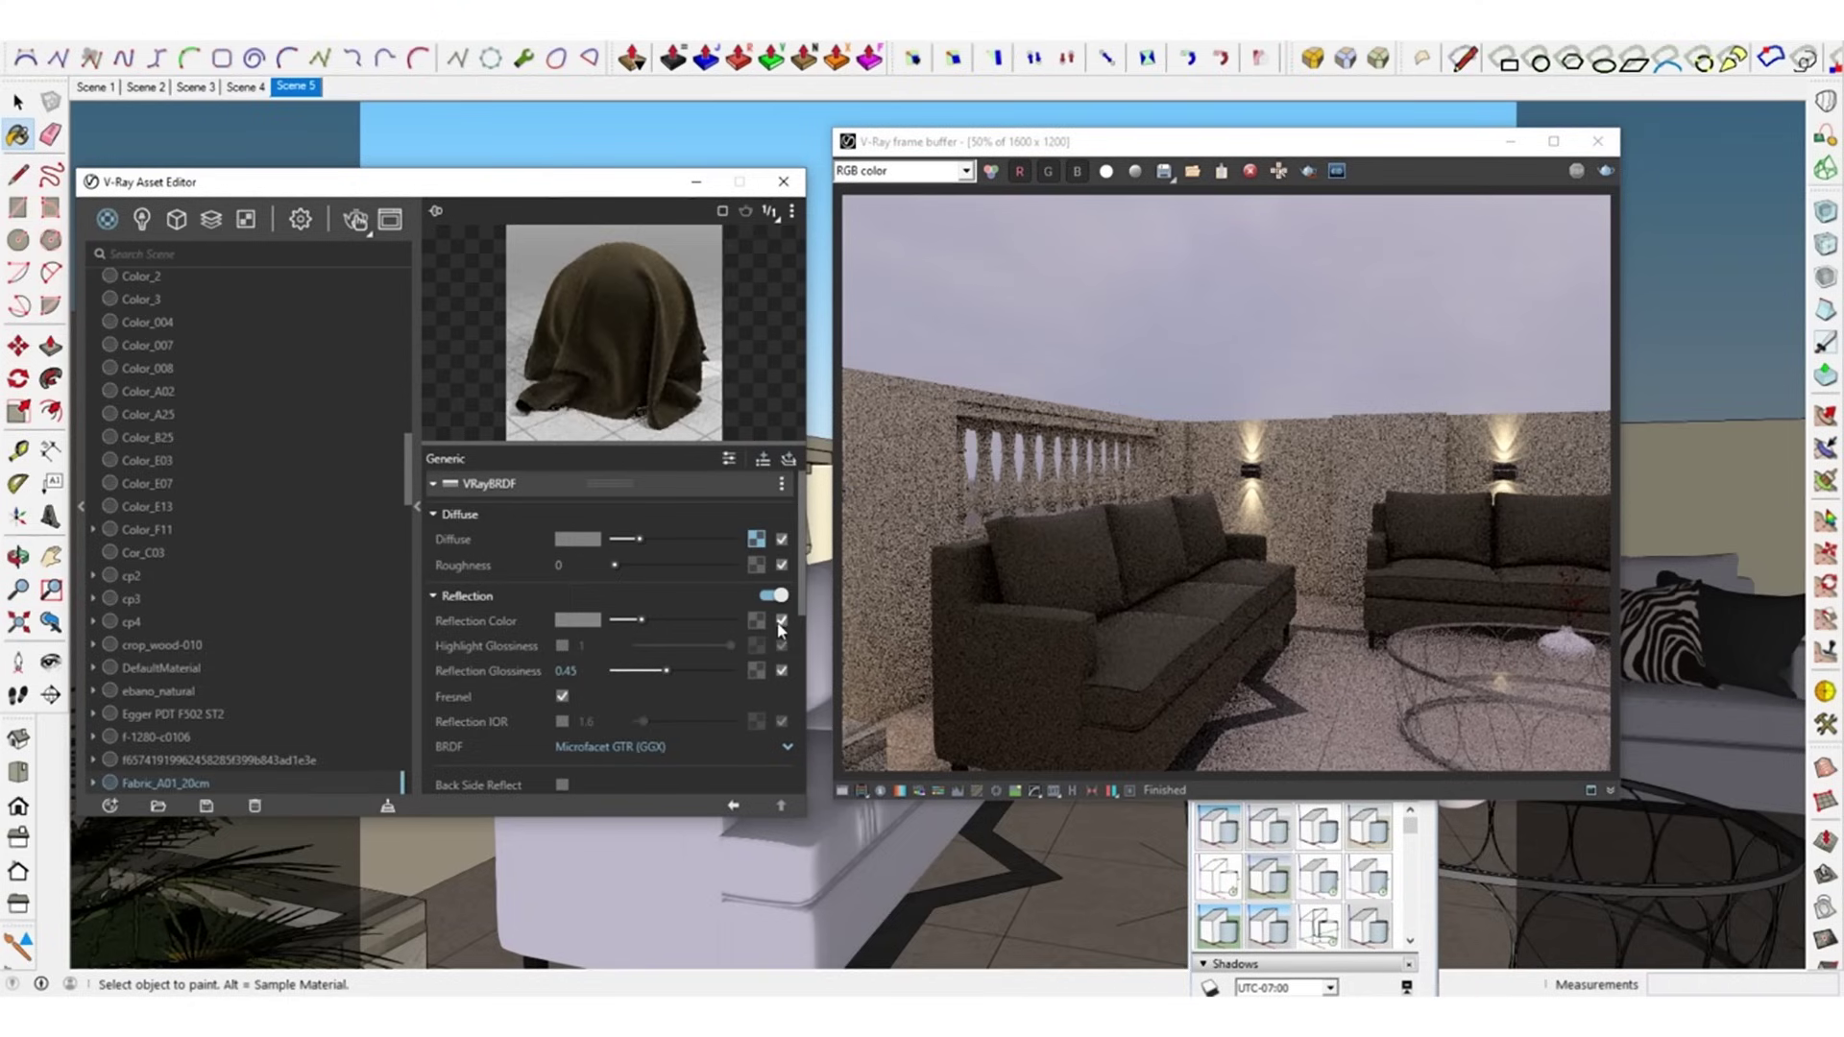
pyautogui.moveTo(611, 445); pyautogui.dragTo(613, 588)
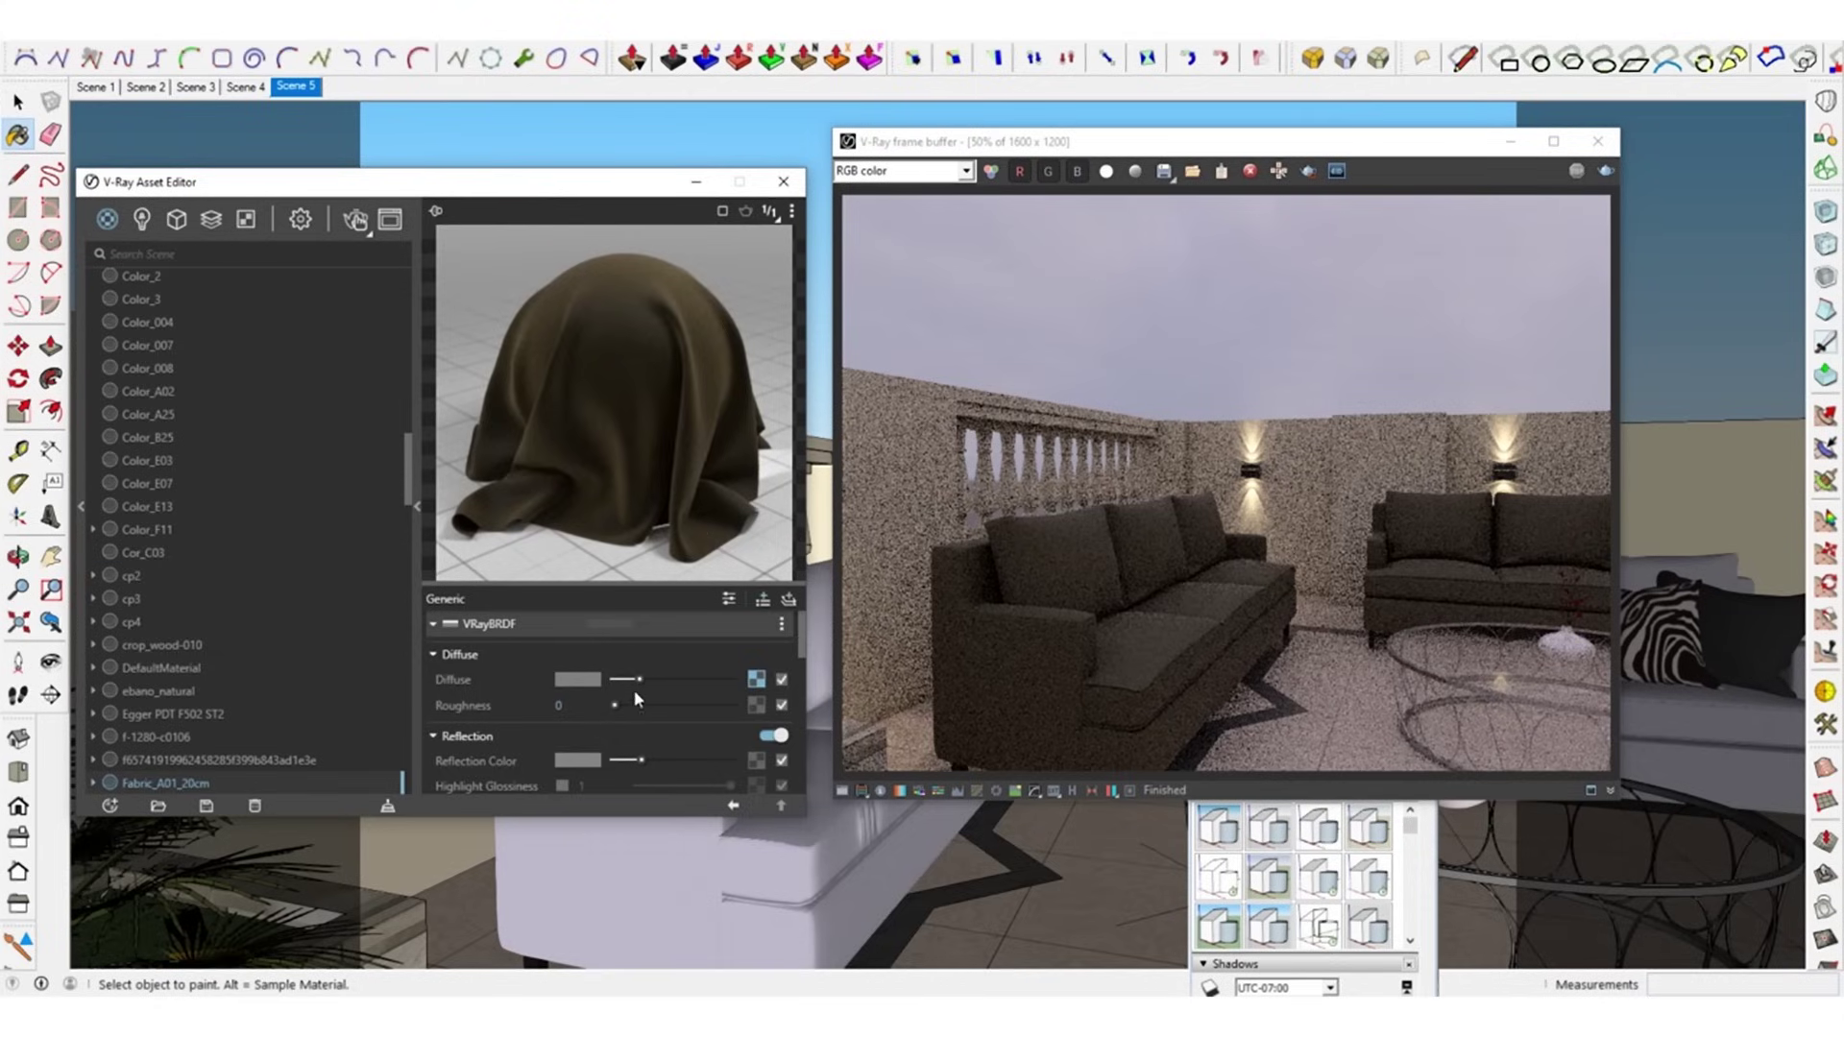
pyautogui.click(755, 677)
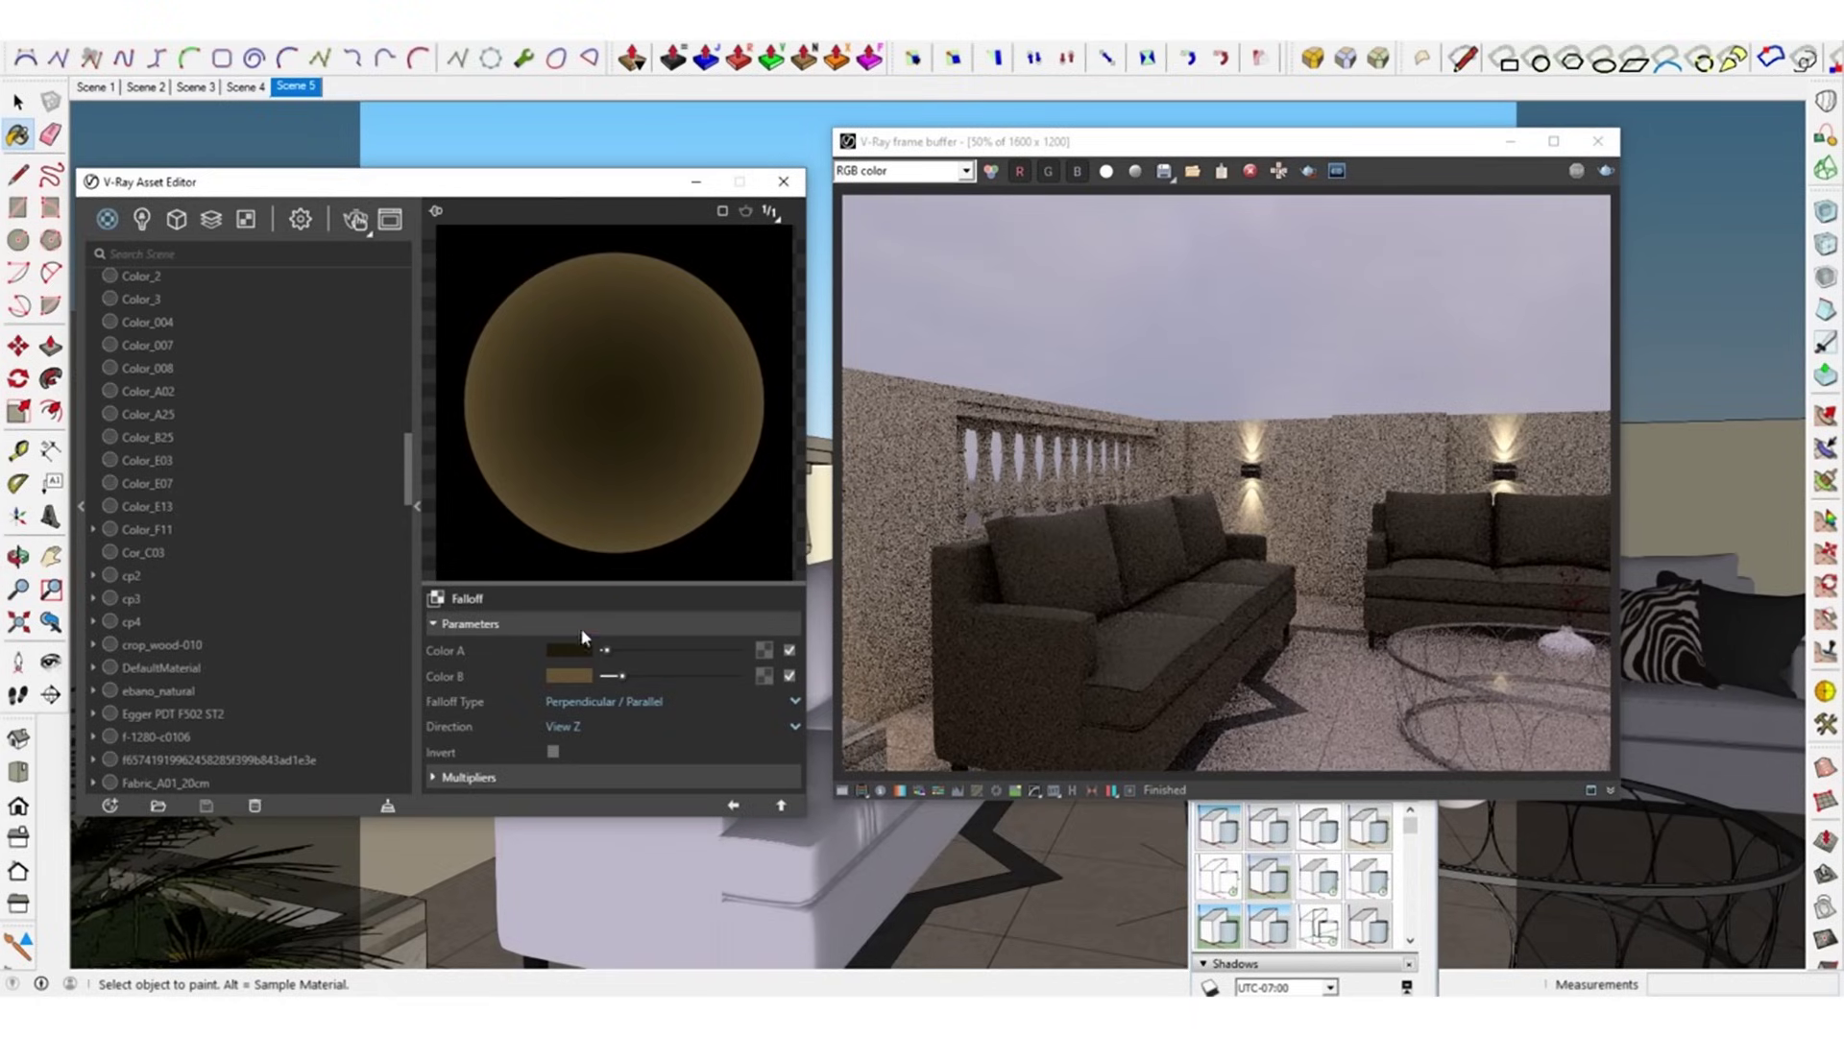
# Brighten the Falloff's Color B tan, return to the fabric material, and re-render
pyautogui.click(577, 677)
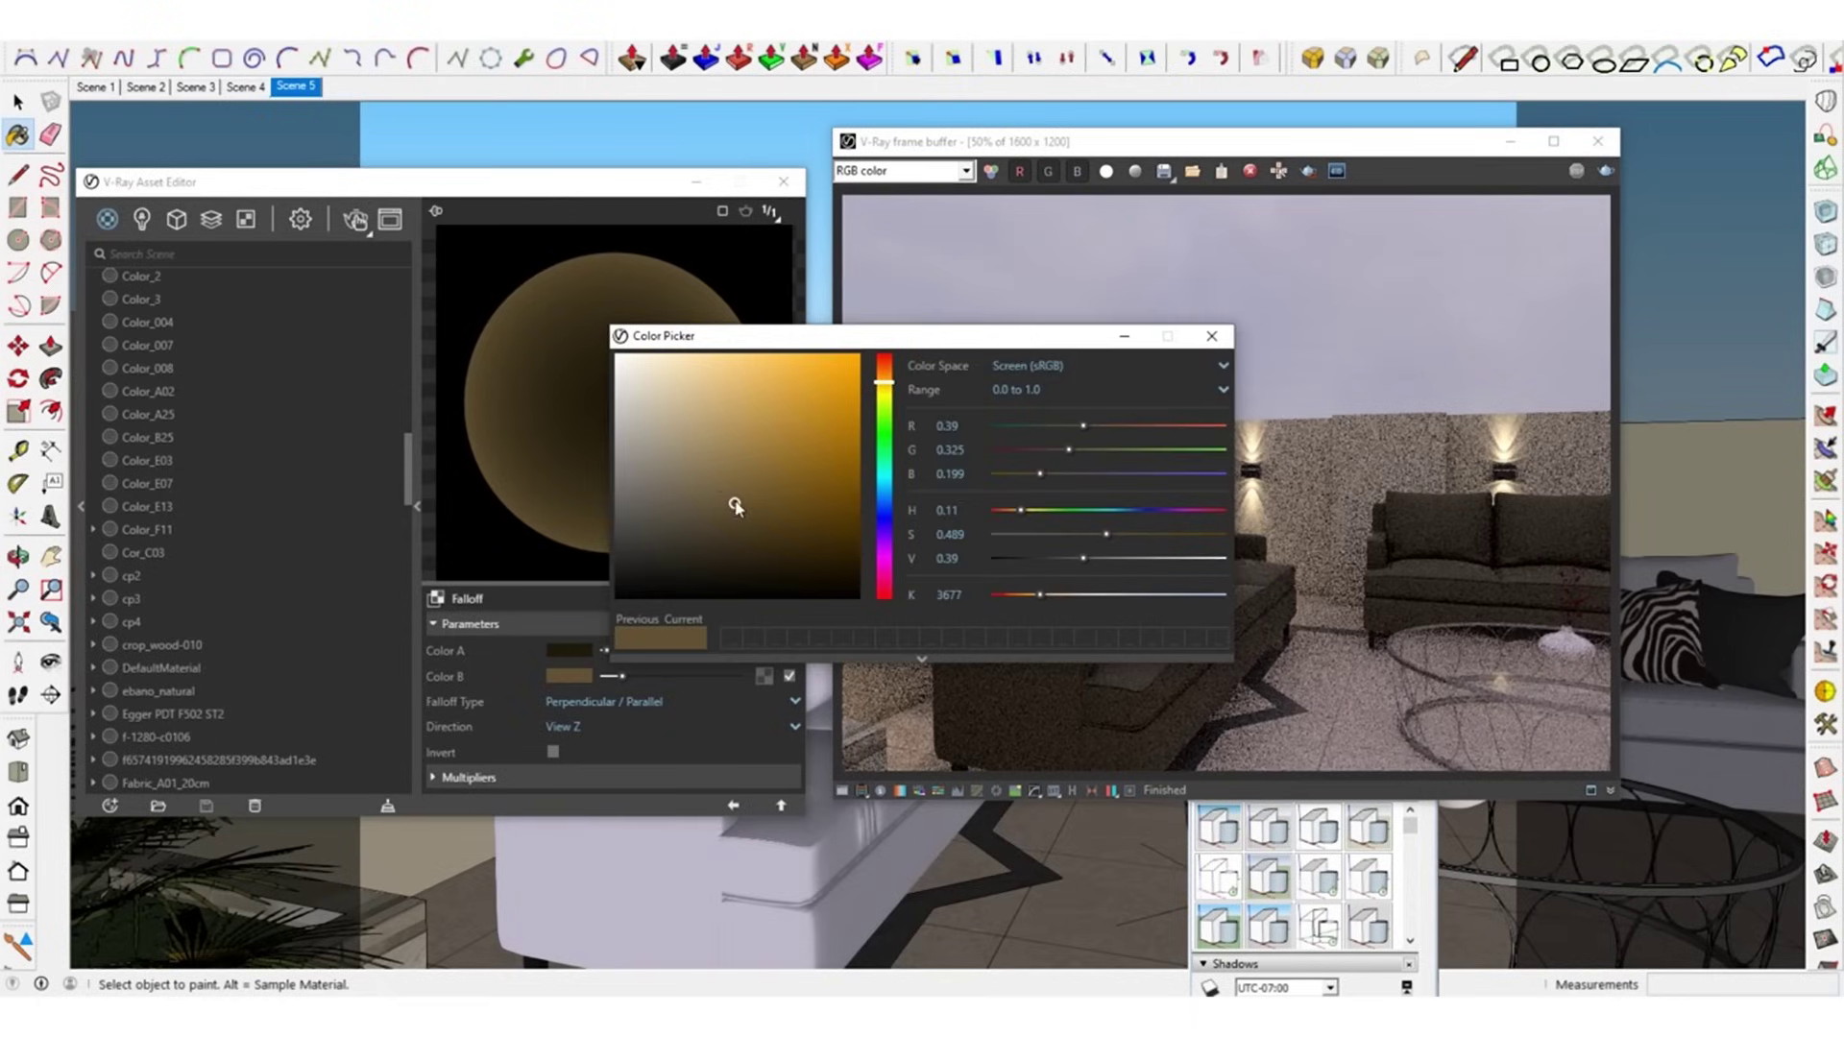
pyautogui.click(734, 497)
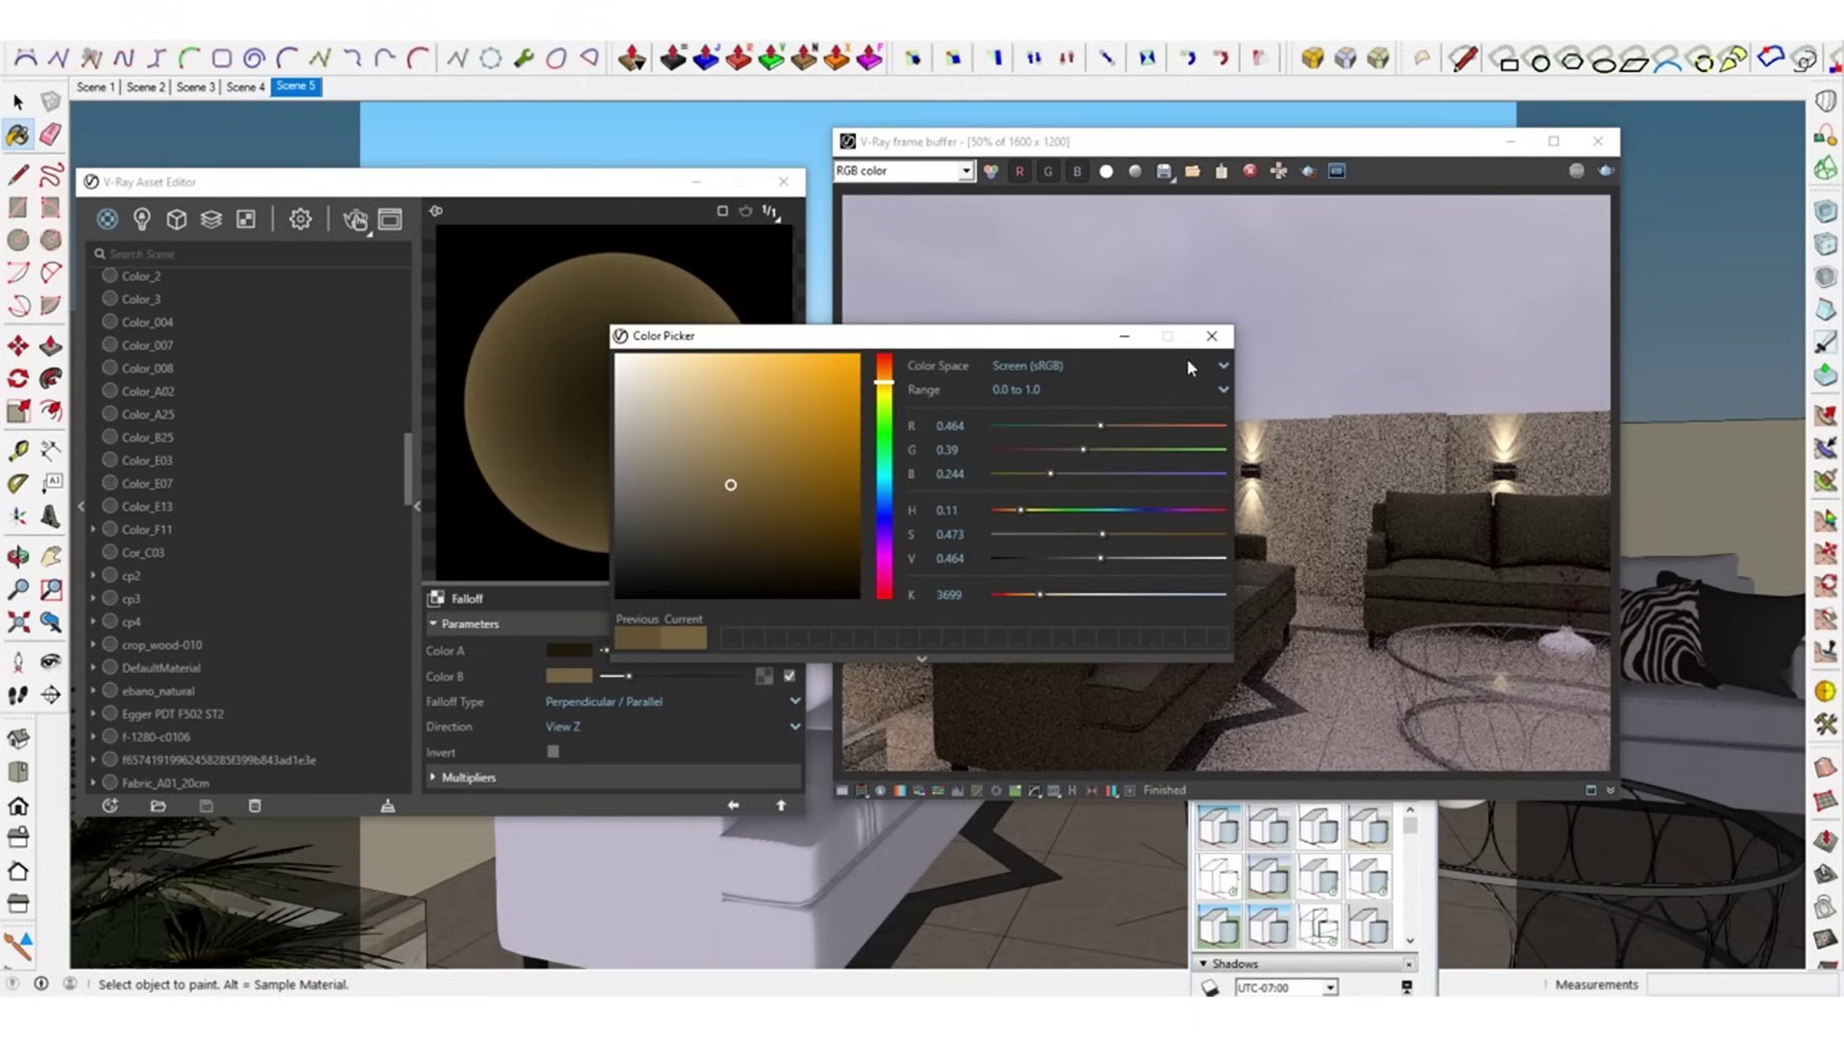
pyautogui.click(1211, 335)
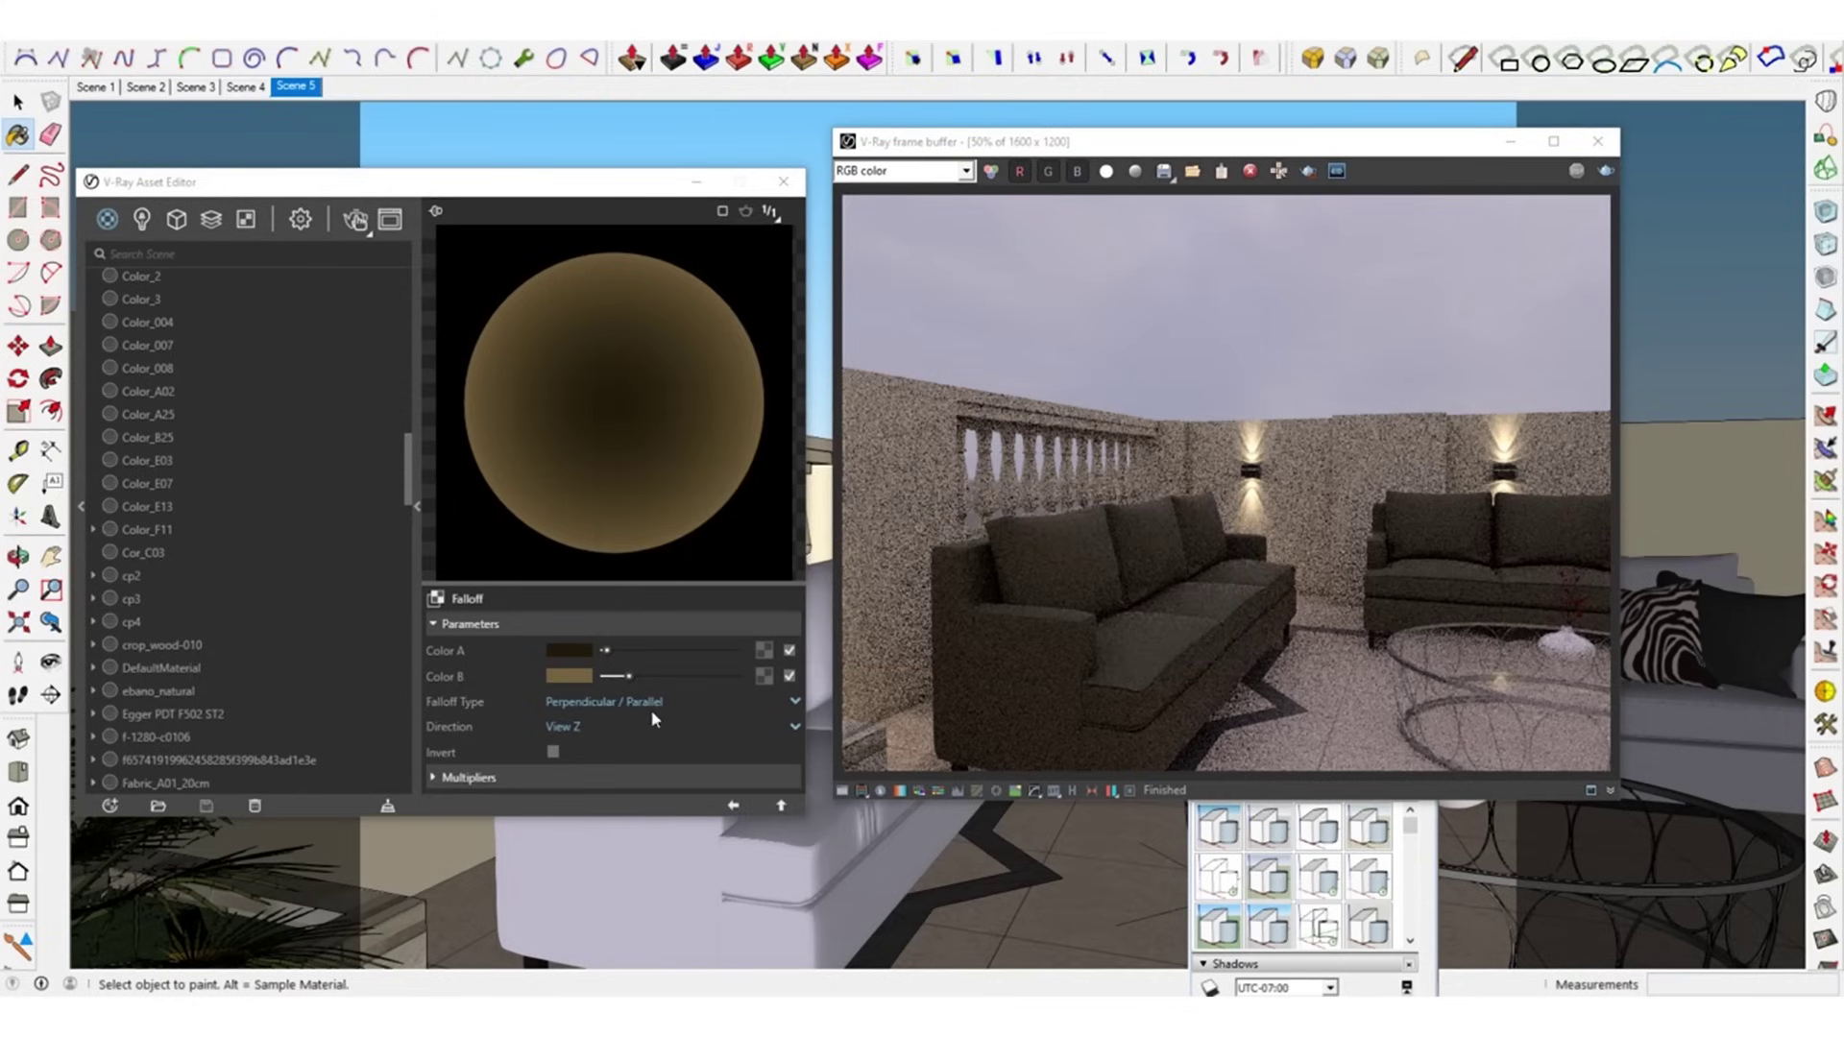
pyautogui.click(734, 806)
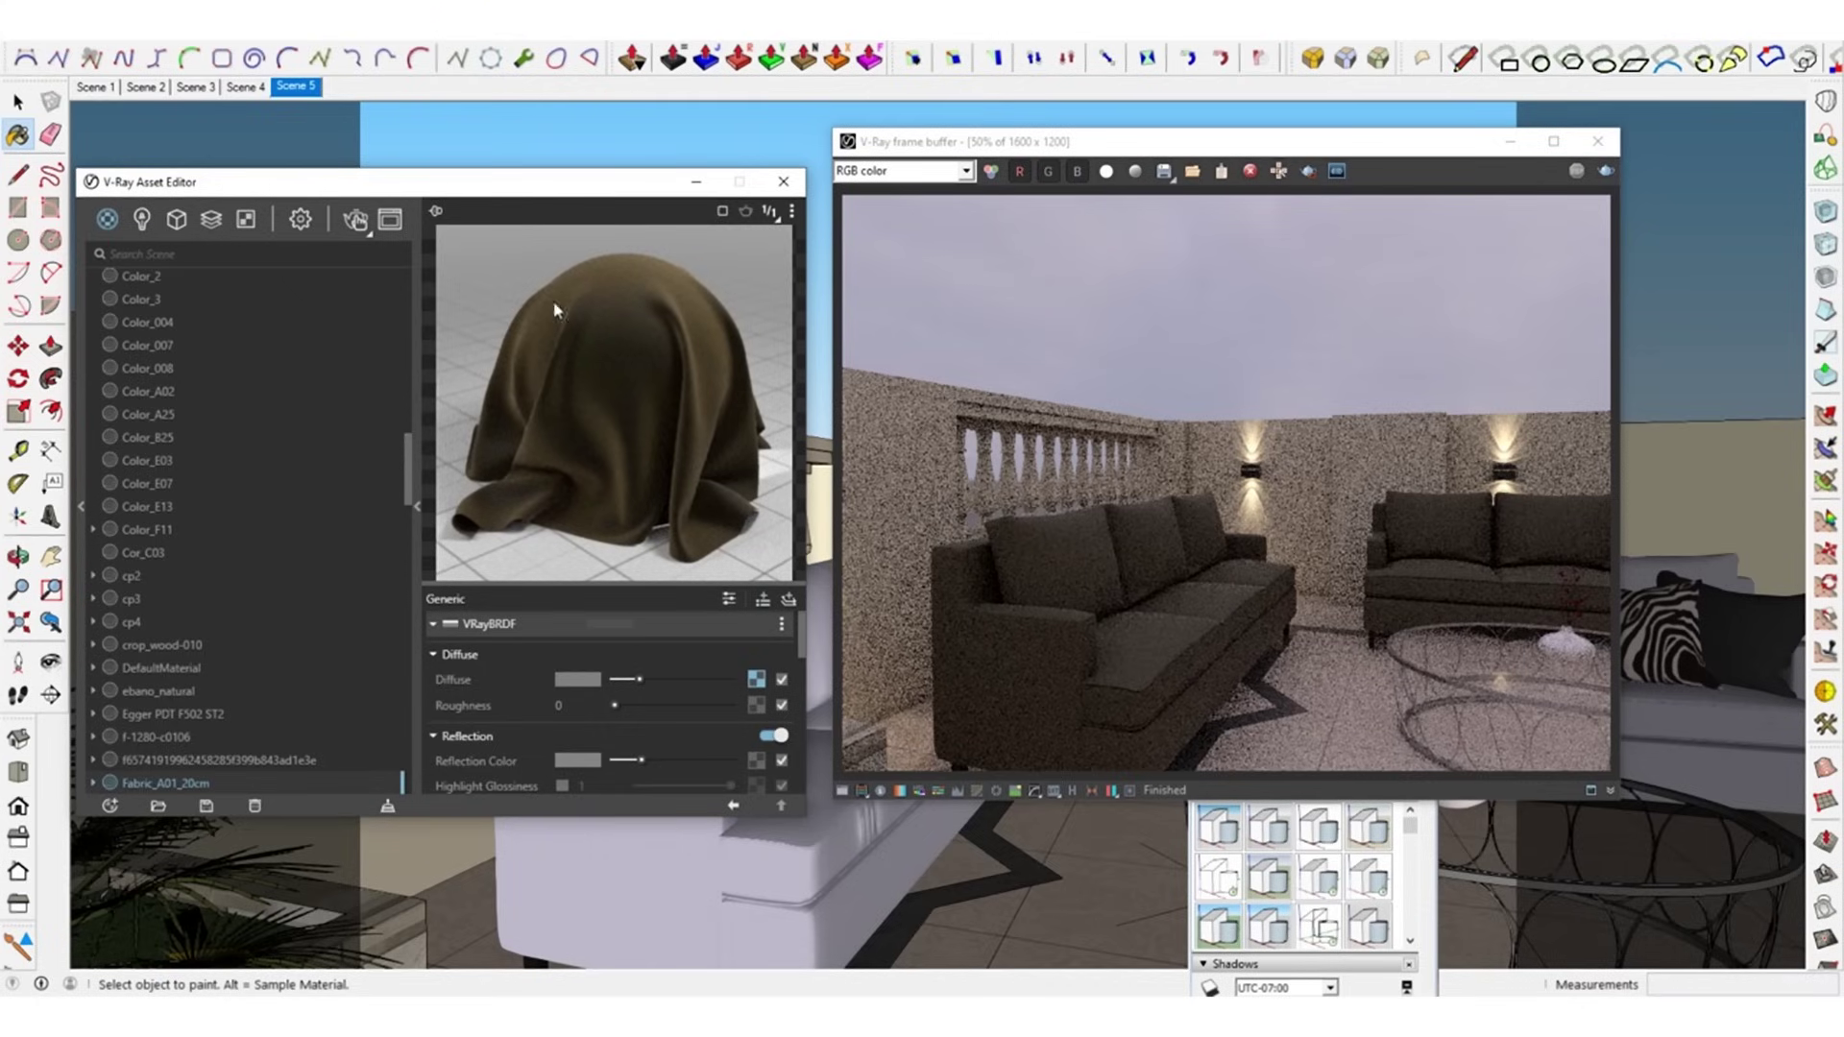
pyautogui.click(356, 219)
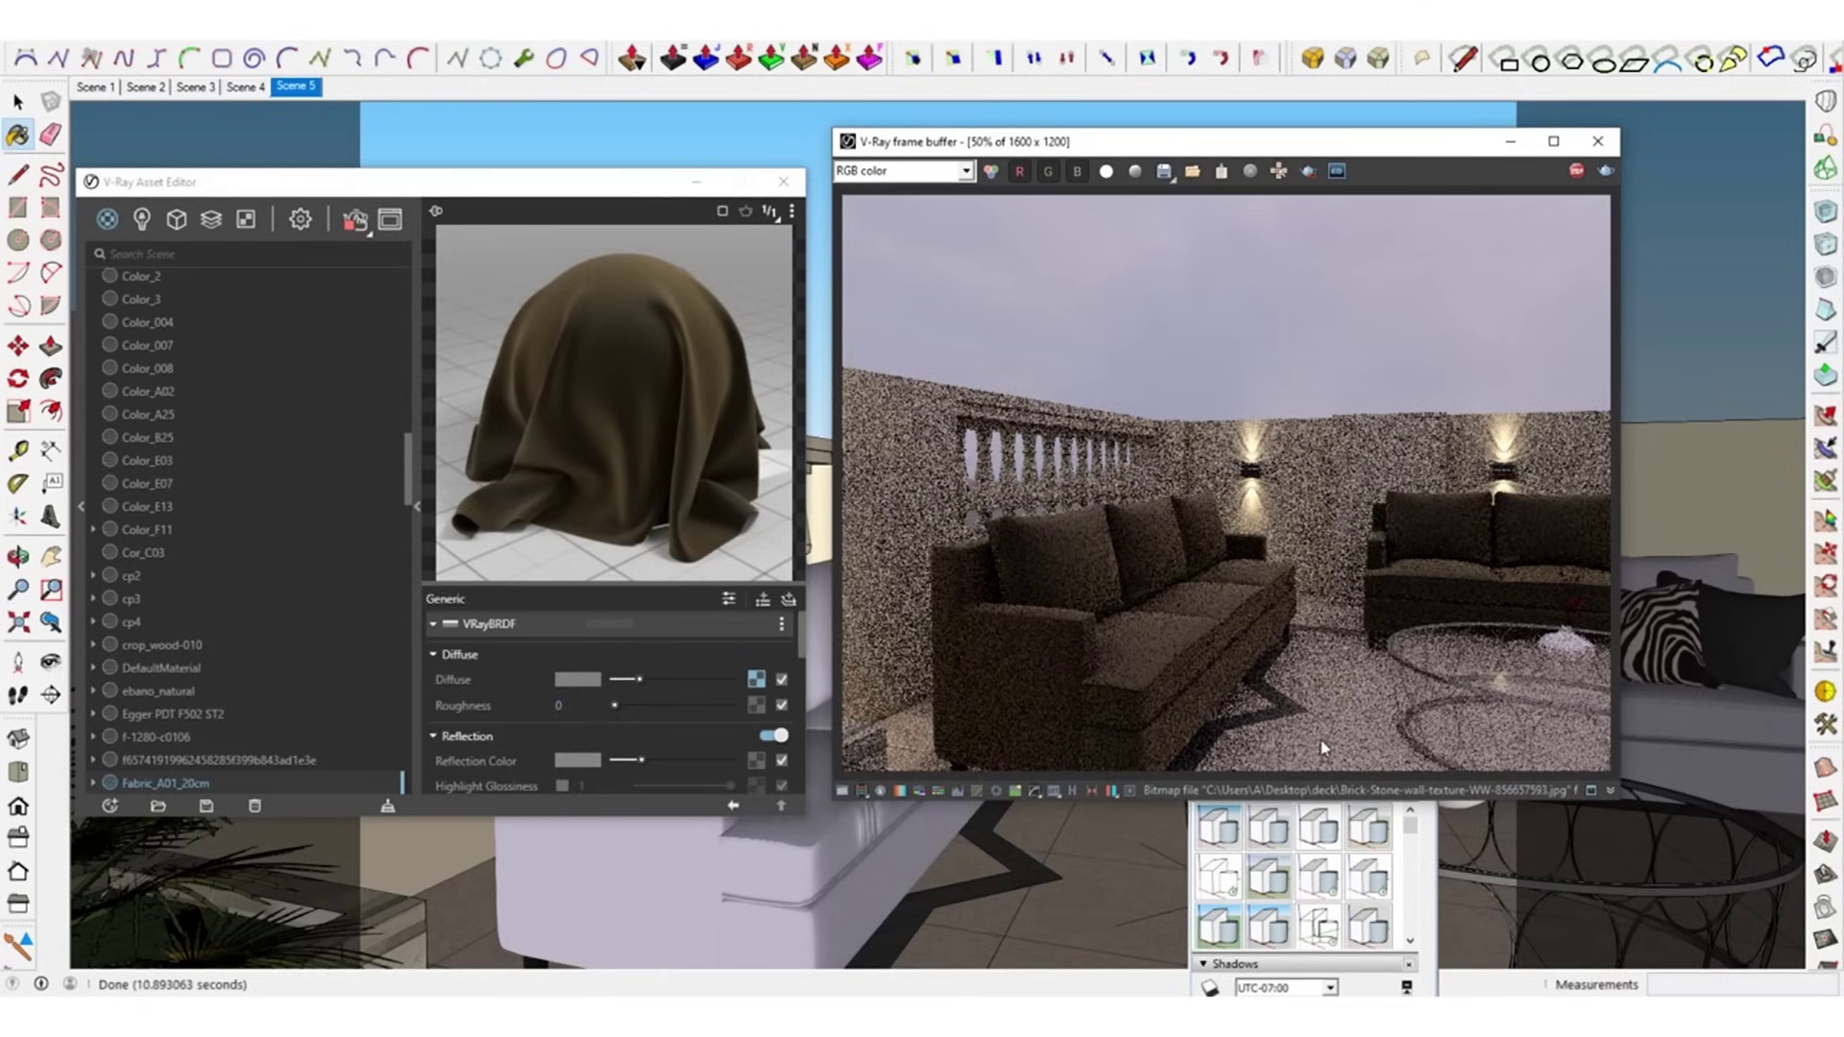
# Reopen the Falloff map parameters once the updated render has progressed
pyautogui.click(756, 678)
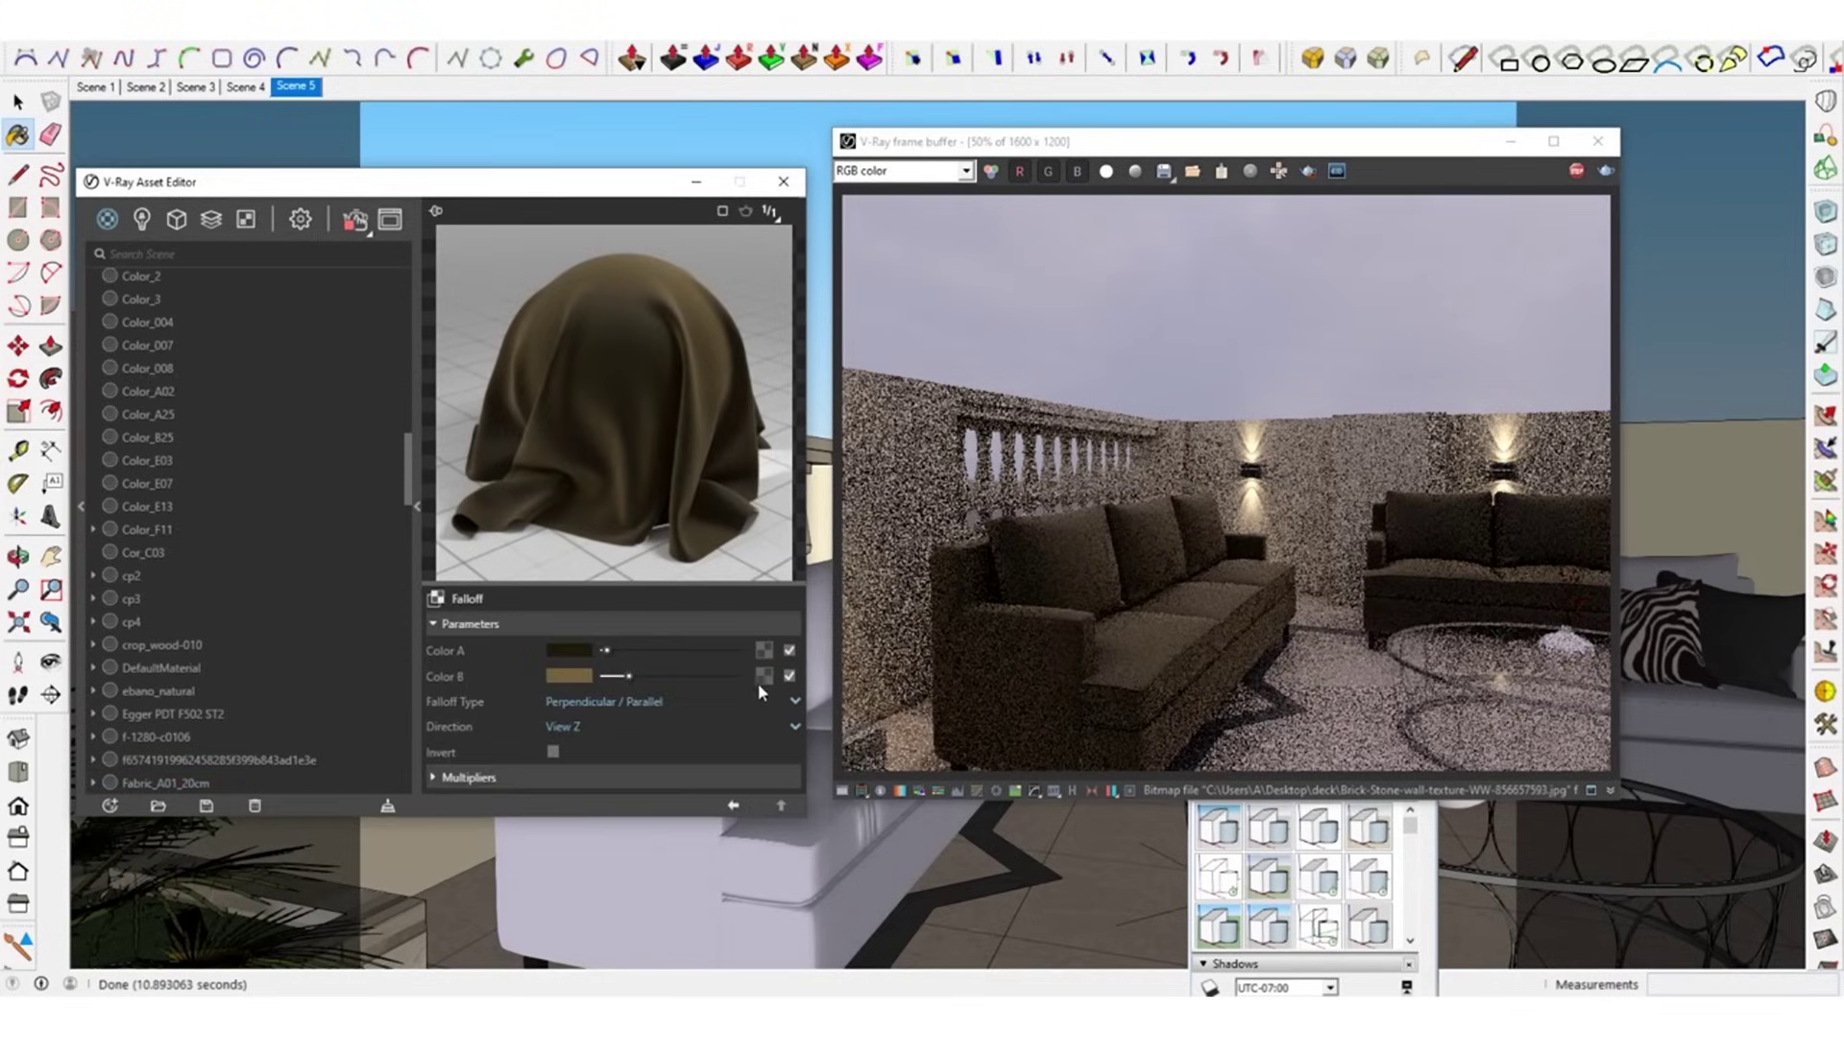
# Shift the hues of both Falloff colours, dark brown A and tan B, toward orange
pyautogui.click(572, 652)
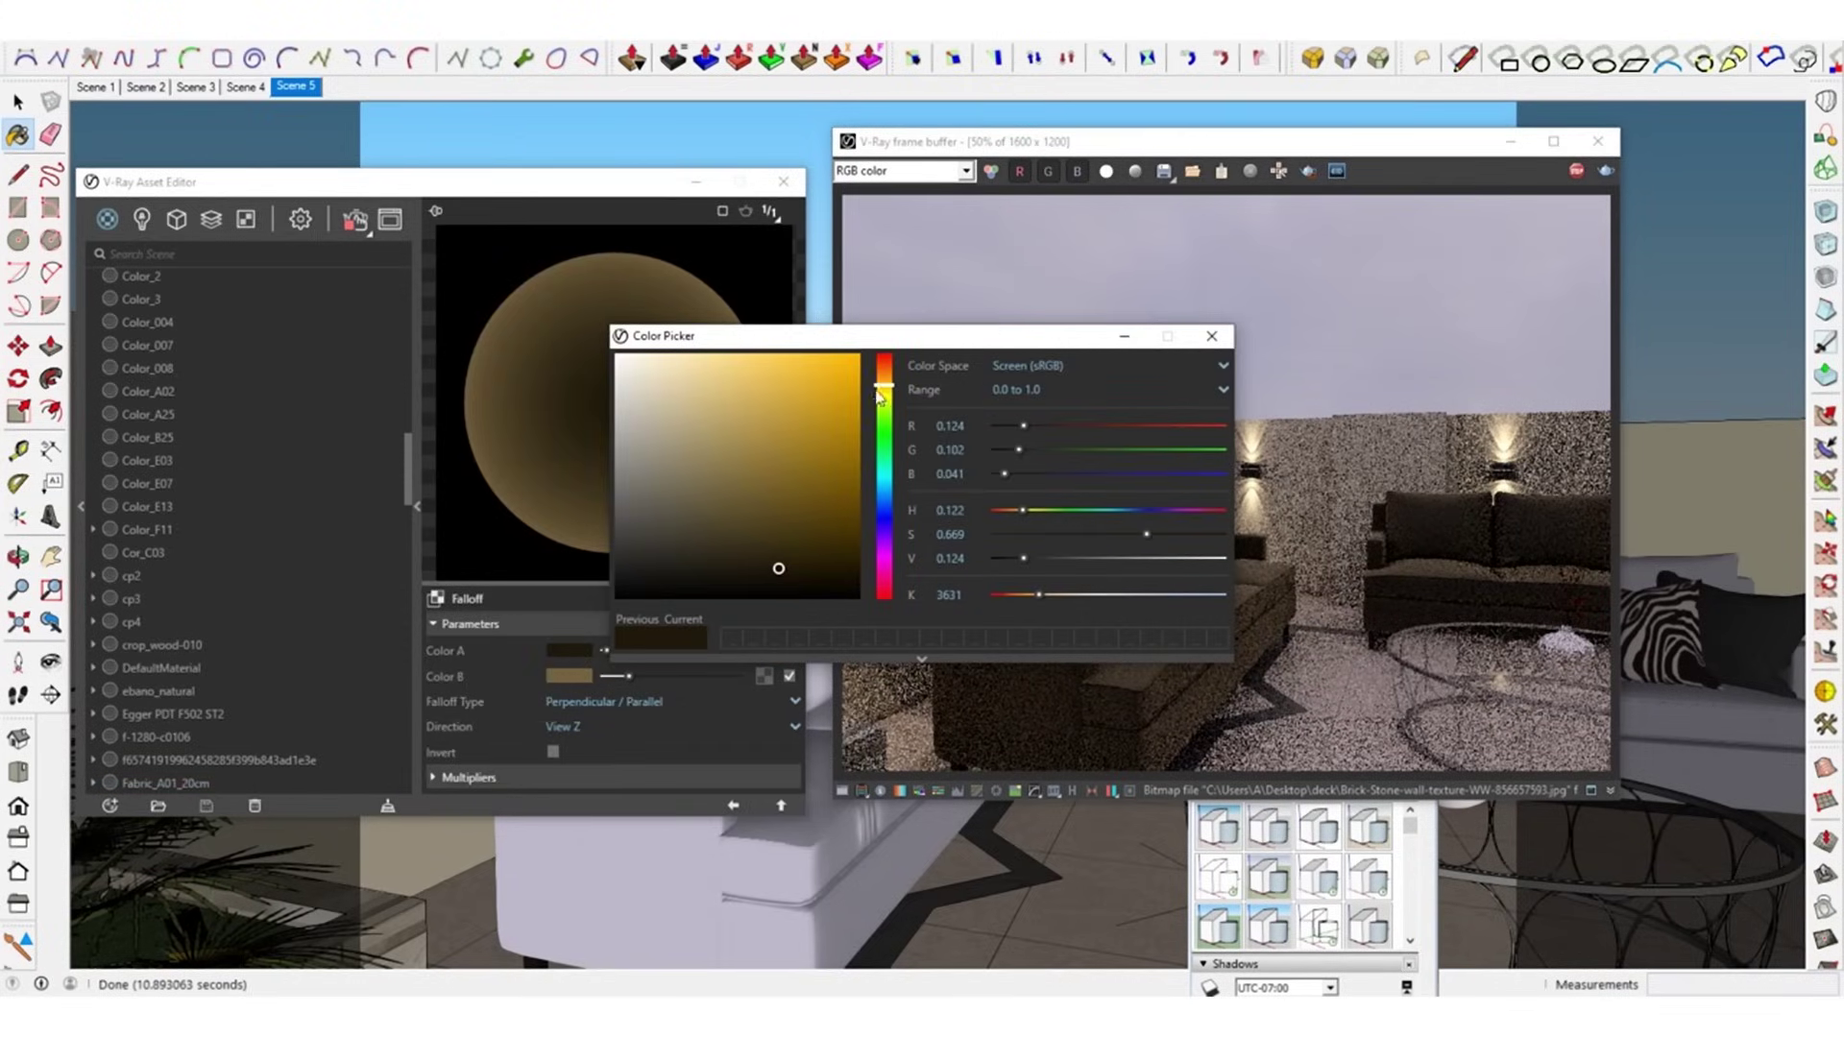
pyautogui.moveTo(885, 384); pyautogui.dragTo(893, 371)
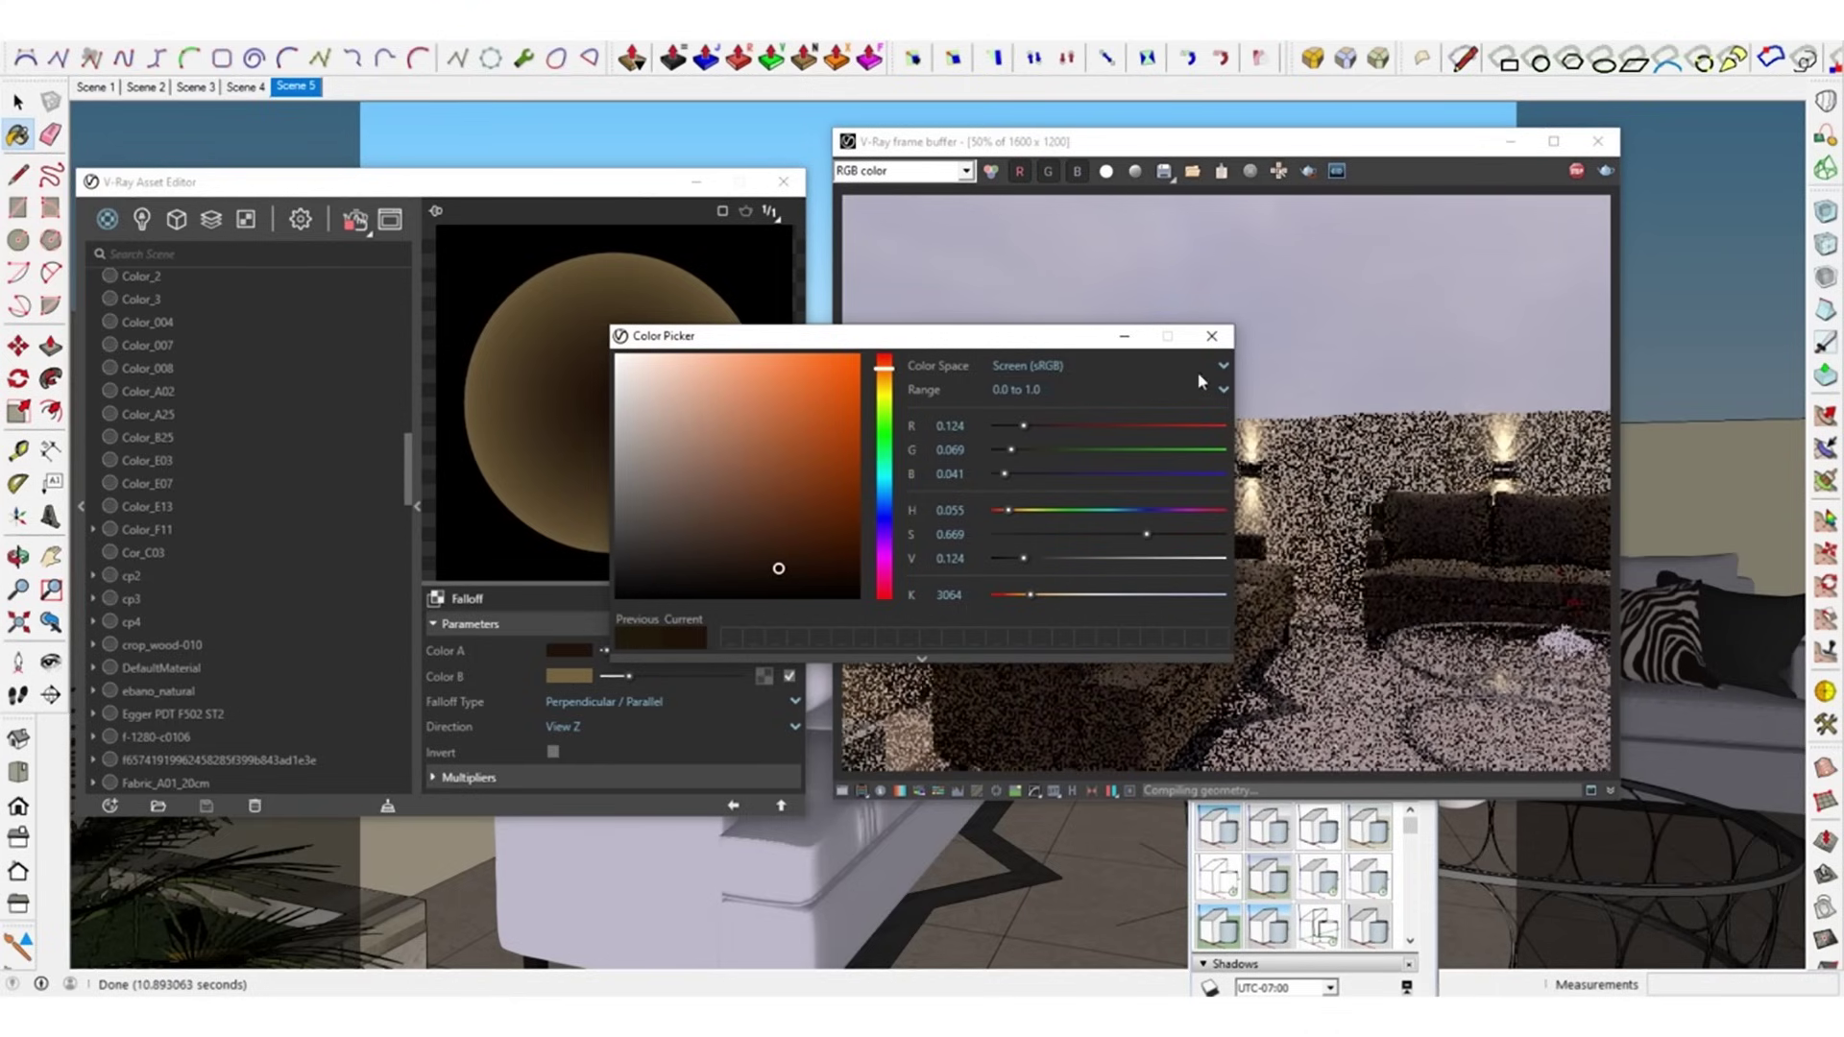
pyautogui.click(1210, 336)
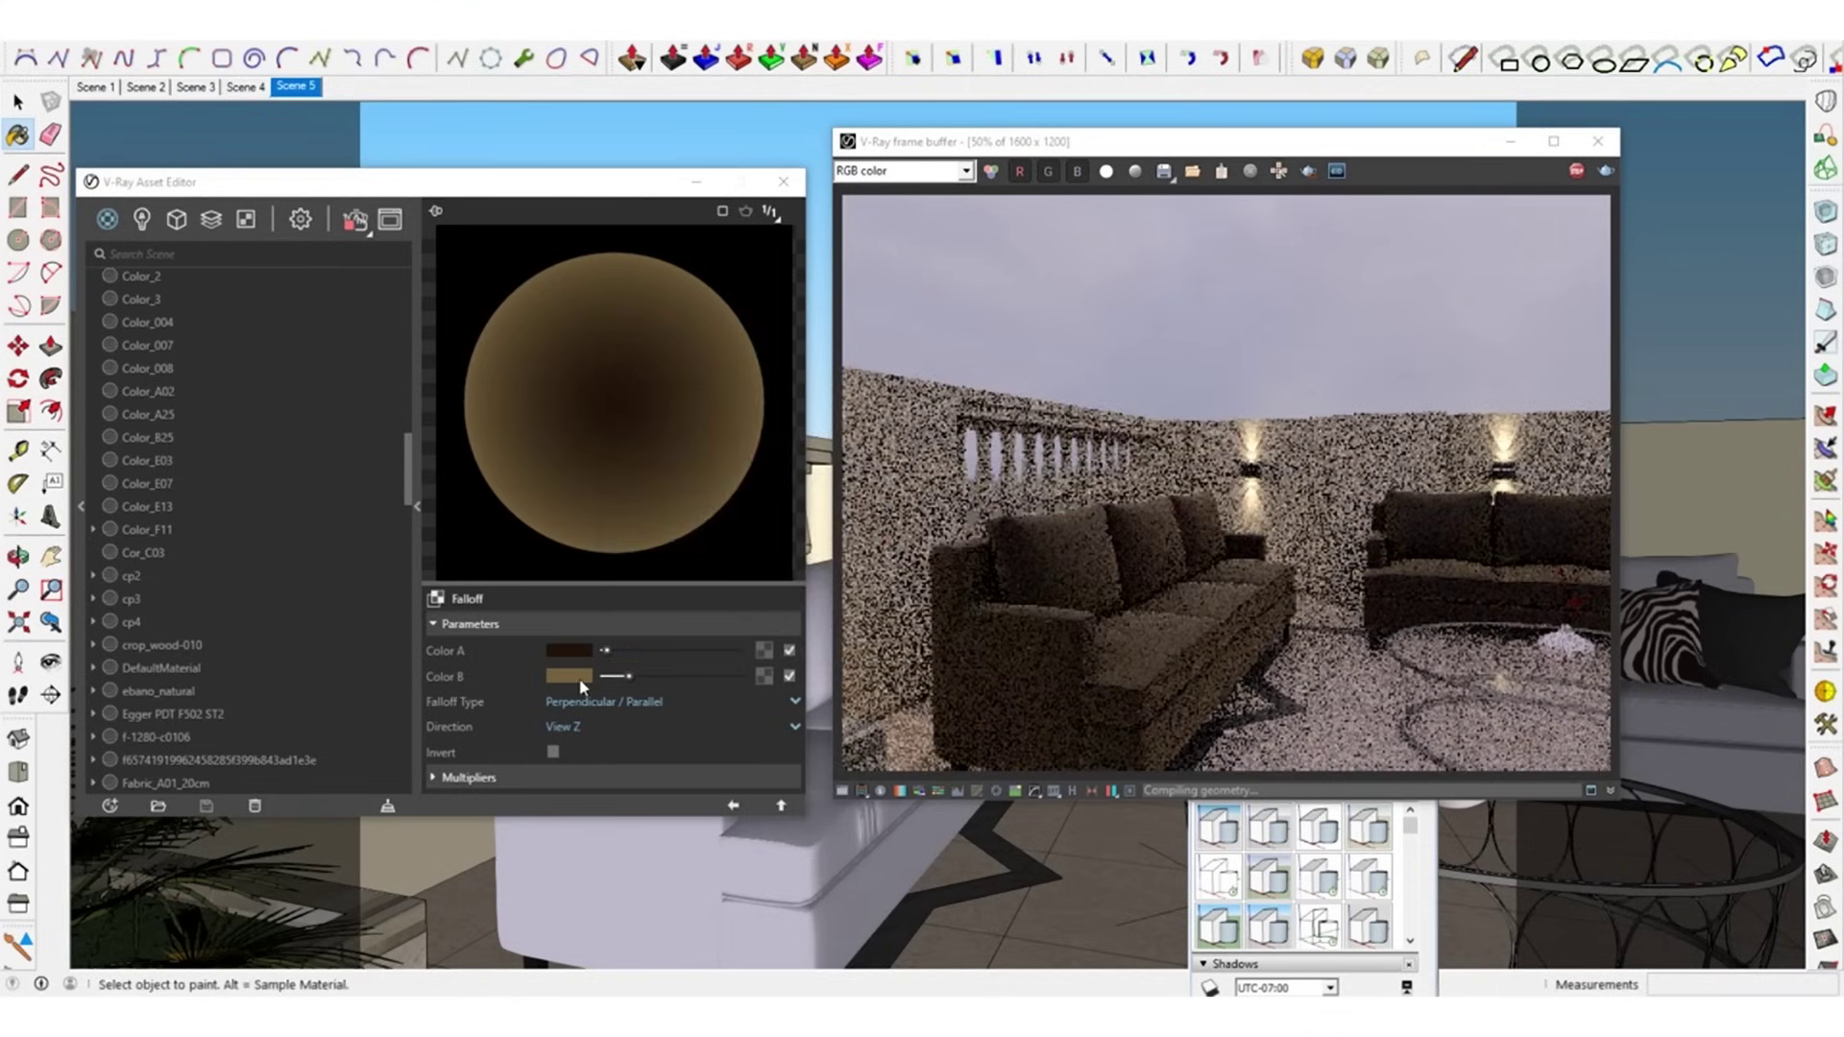
pyautogui.click(584, 678)
pyautogui.moveTo(885, 383); pyautogui.dragTo(892, 375)
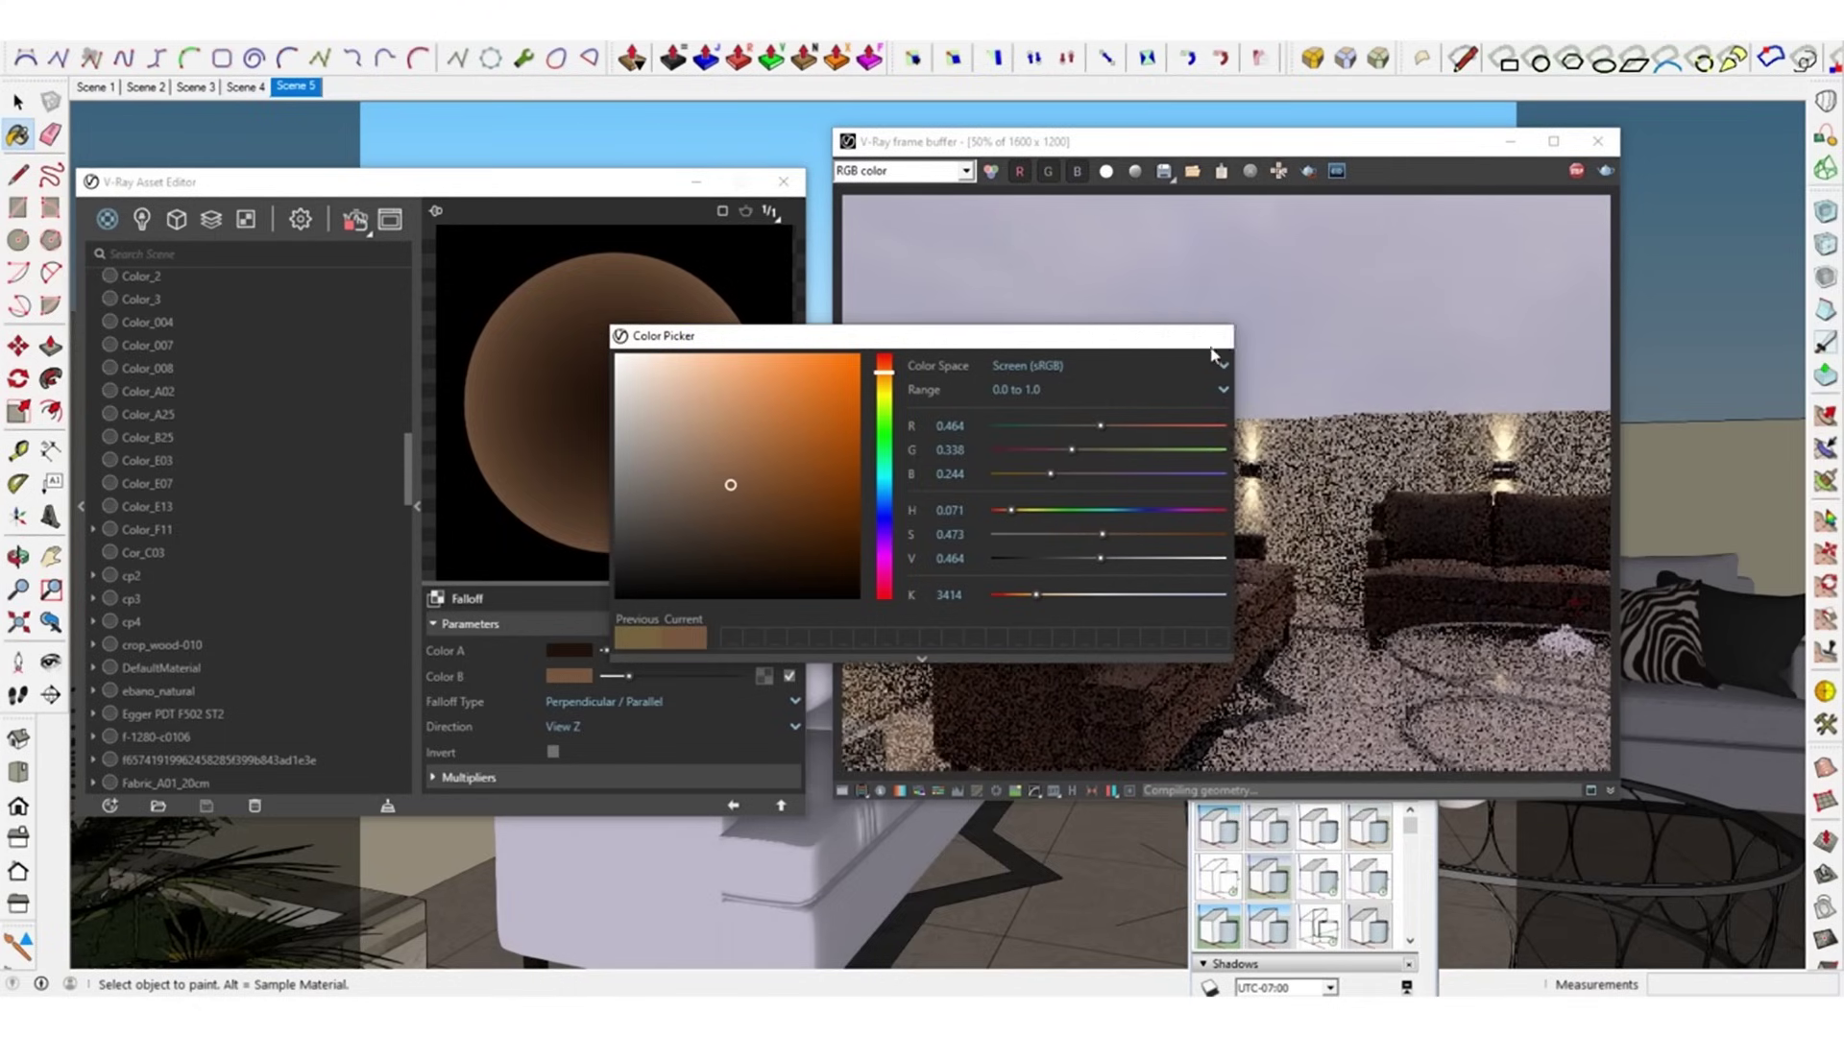
pyautogui.click(1351, 651)
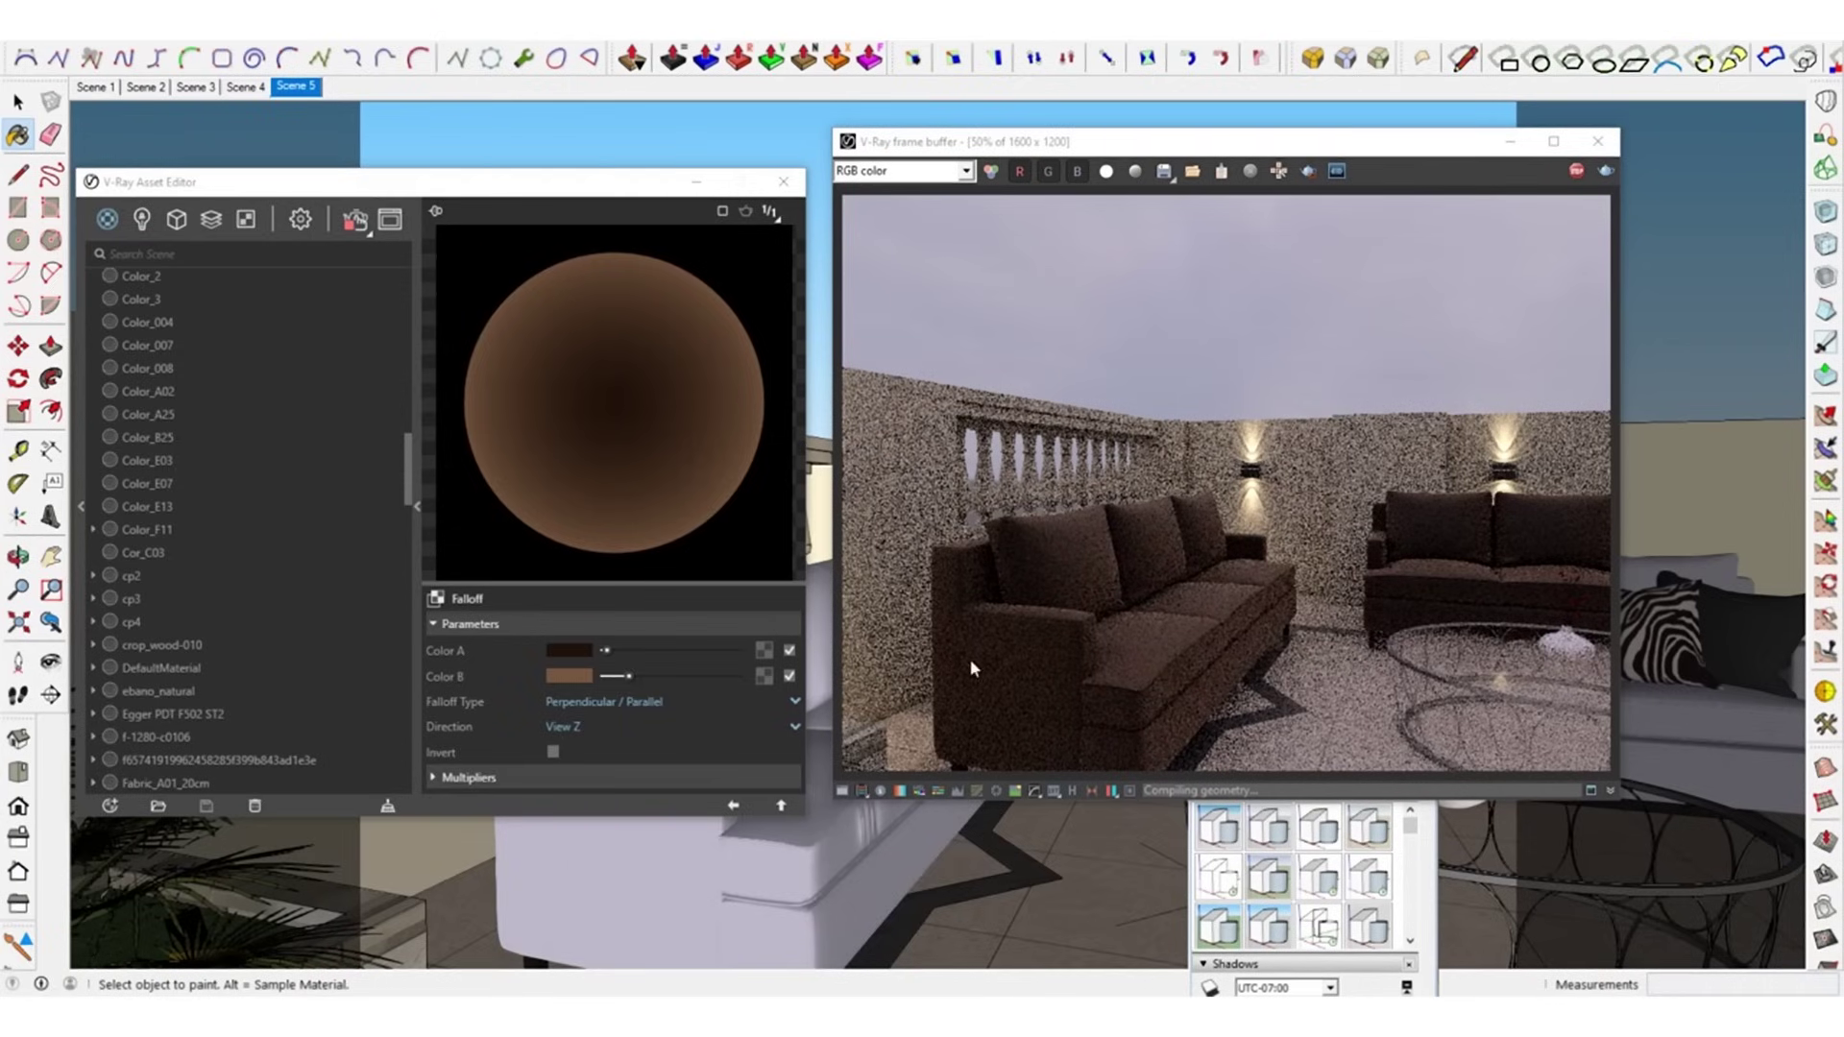
# Shift the hues of Falloff Color A and Color B to olive green
pyautogui.click(570, 650)
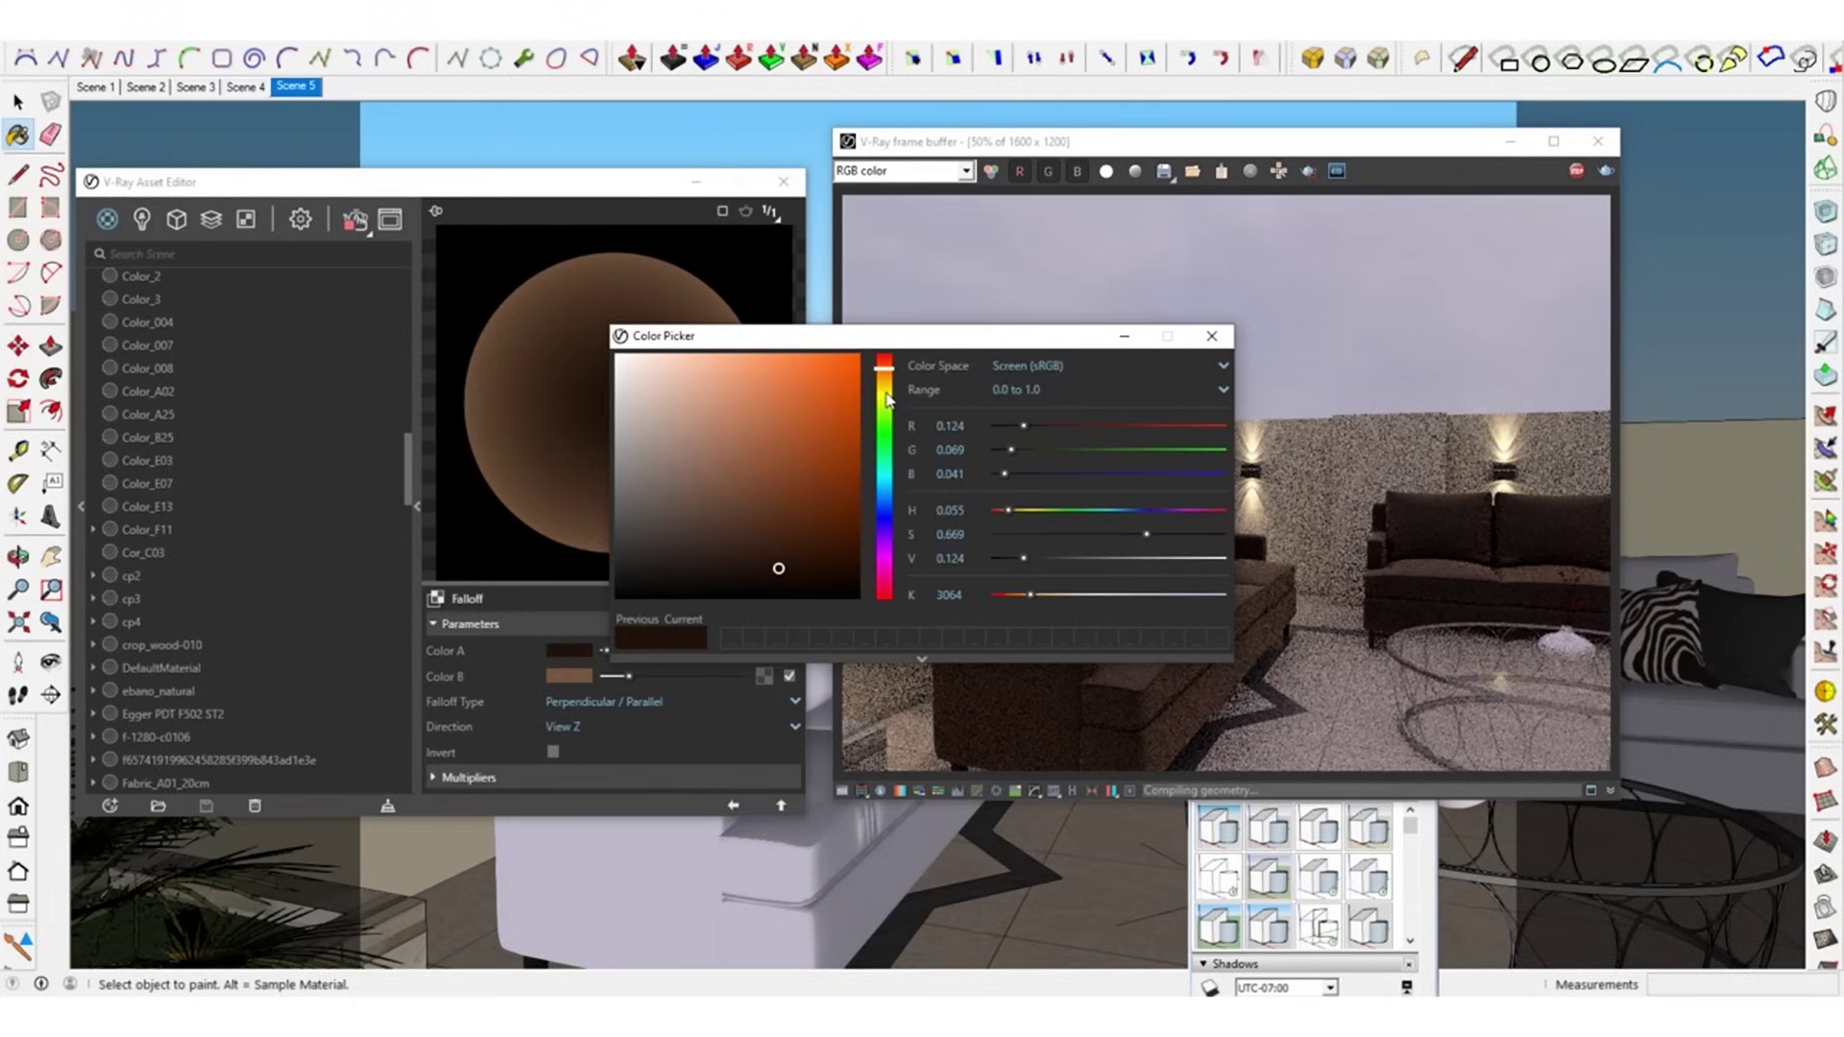
pyautogui.moveTo(888, 399); pyautogui.dragTo(898, 405)
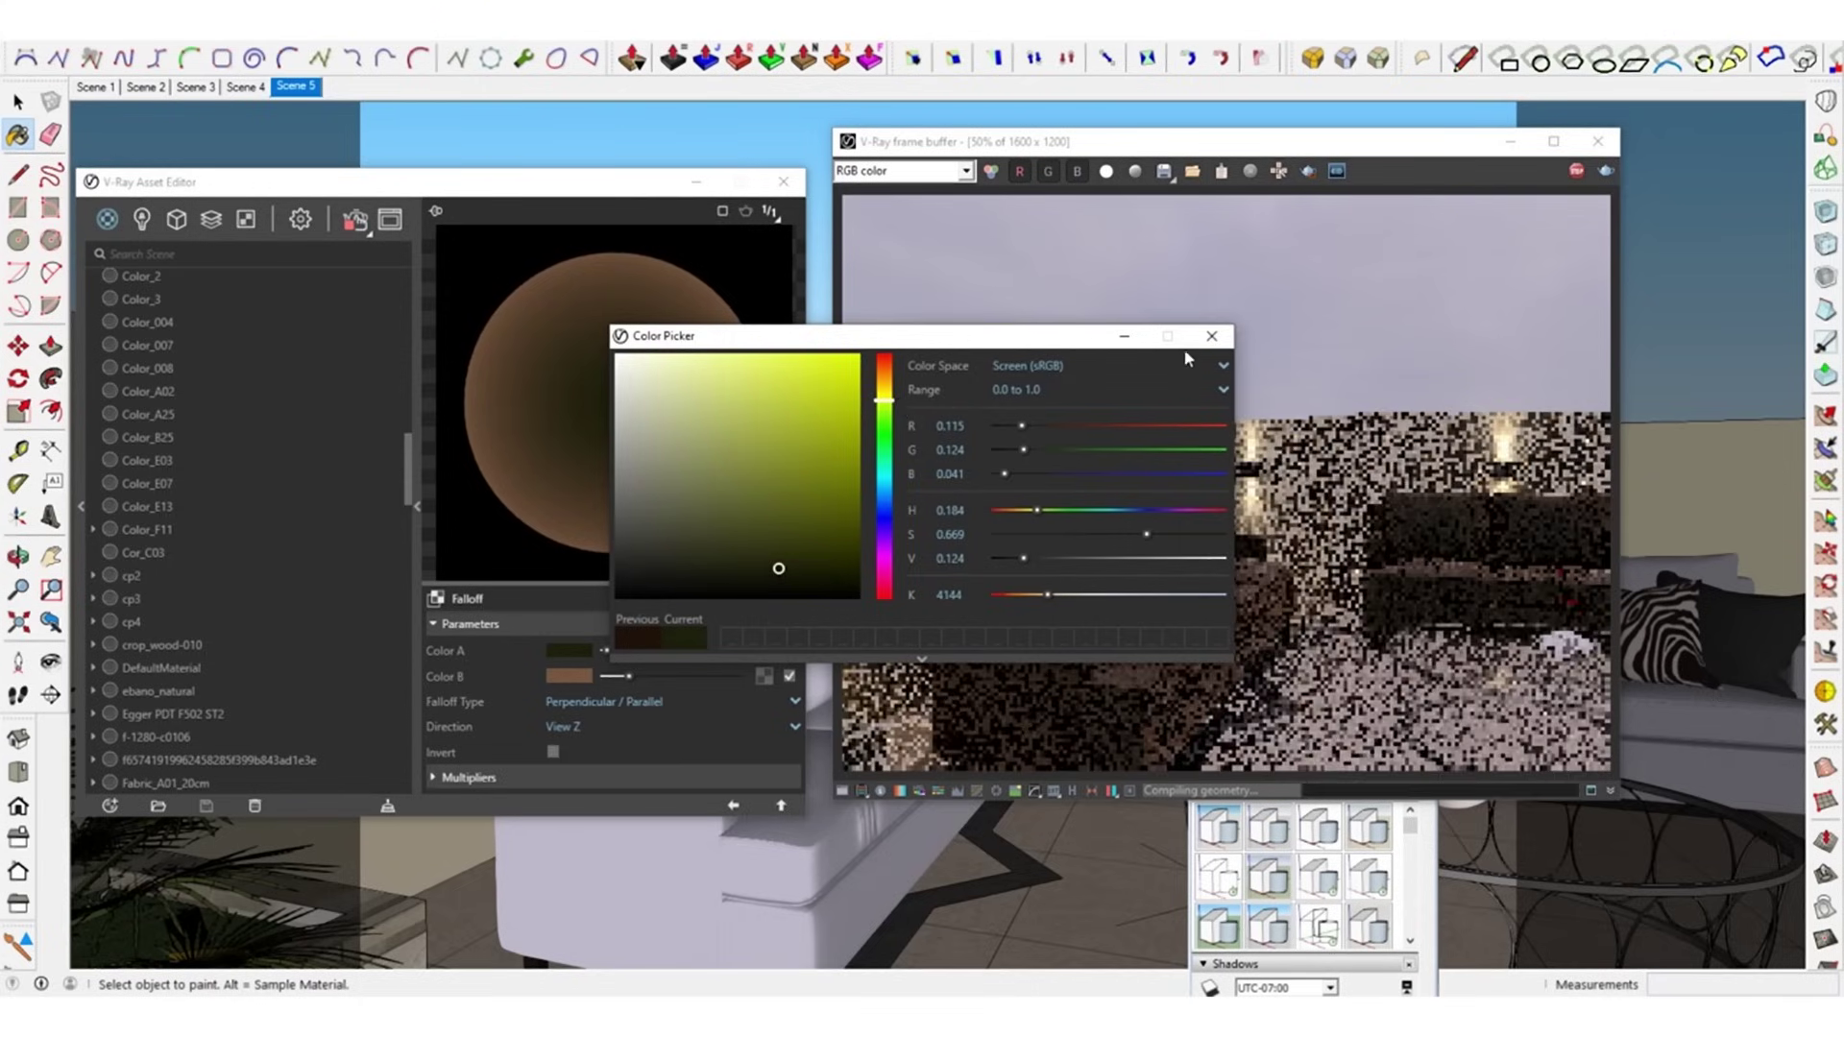
pyautogui.click(1213, 338)
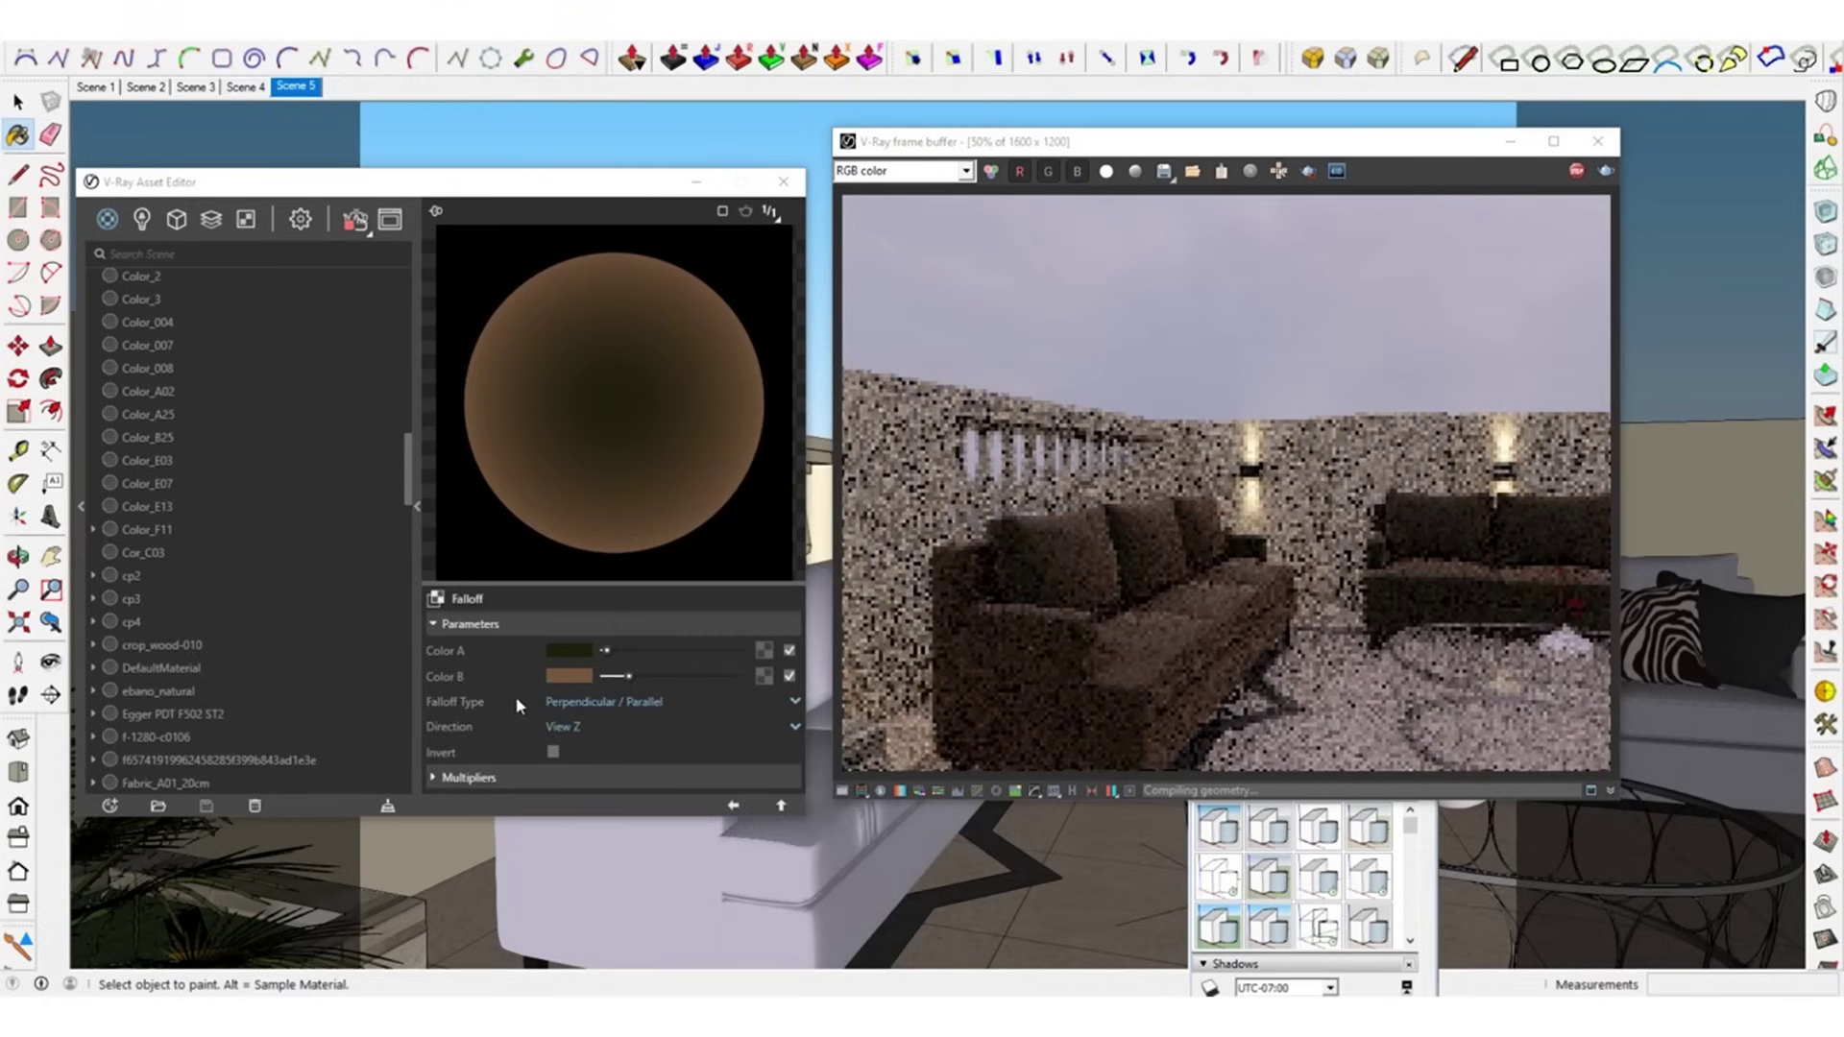
pyautogui.click(575, 686)
pyautogui.click(884, 382)
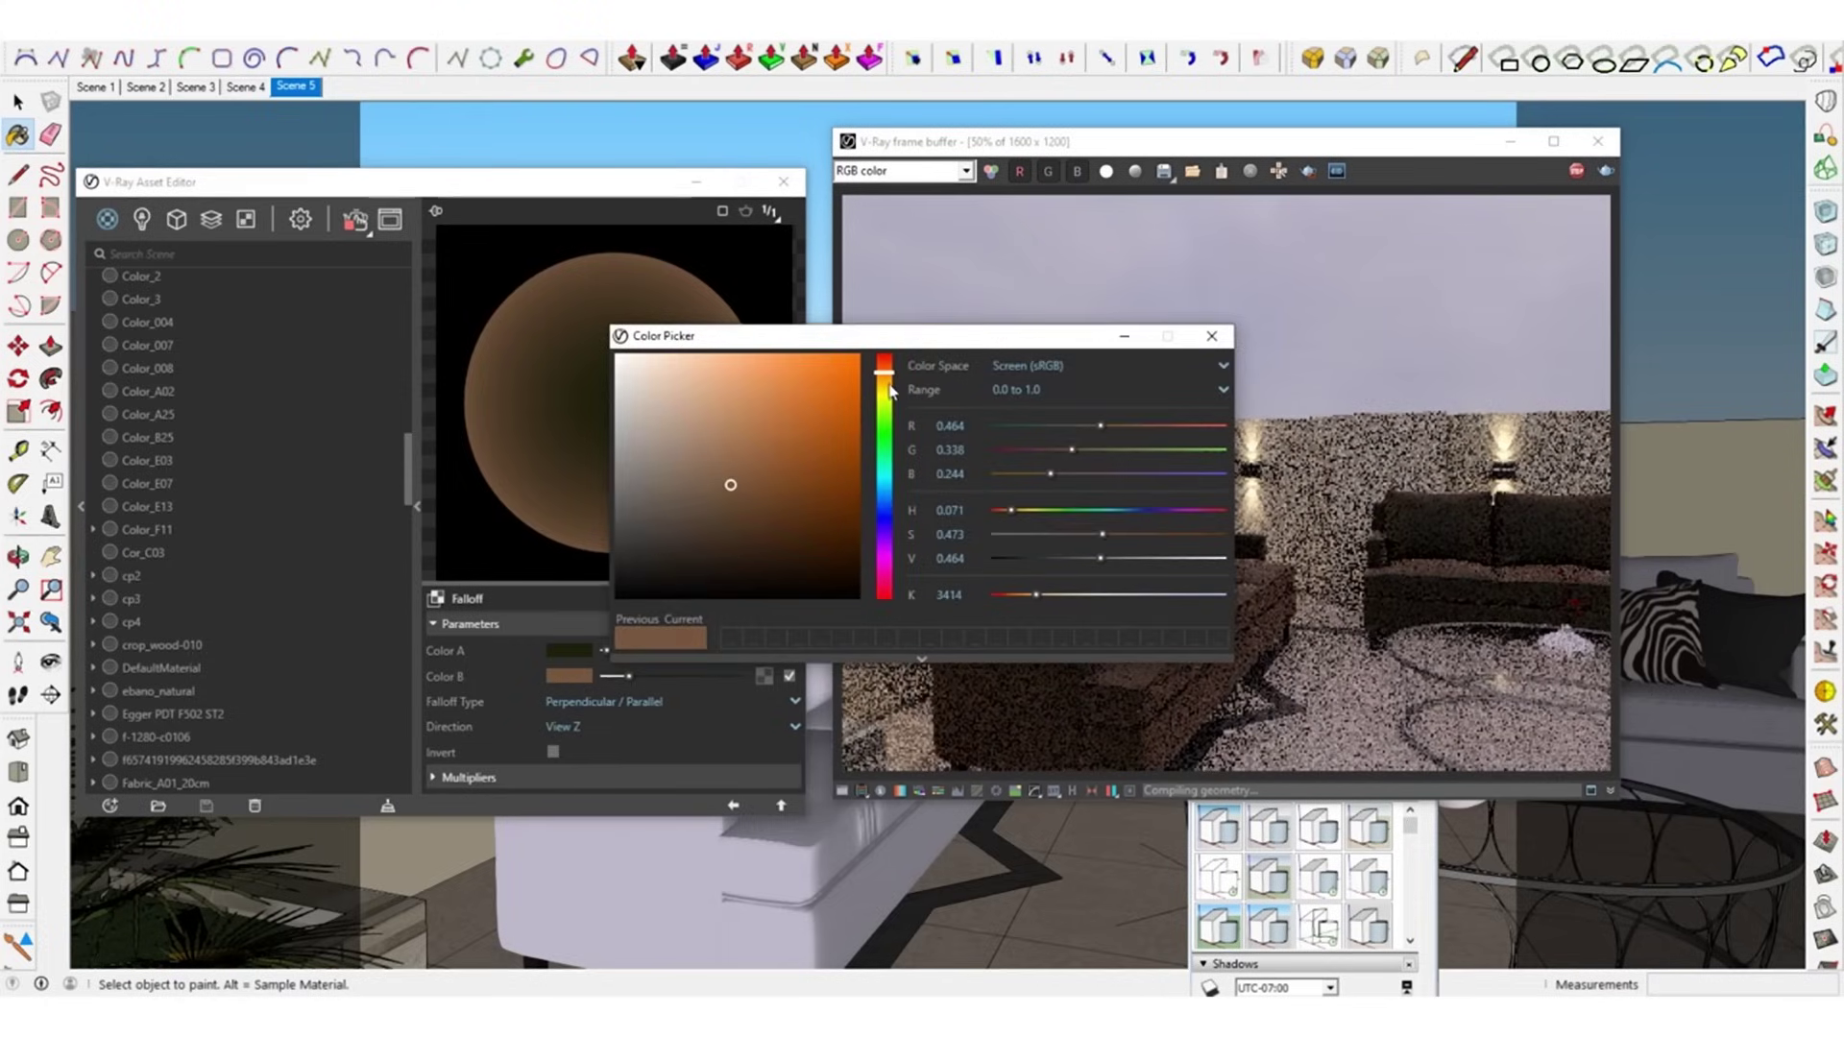
pyautogui.moveTo(888, 383); pyautogui.dragTo(902, 407)
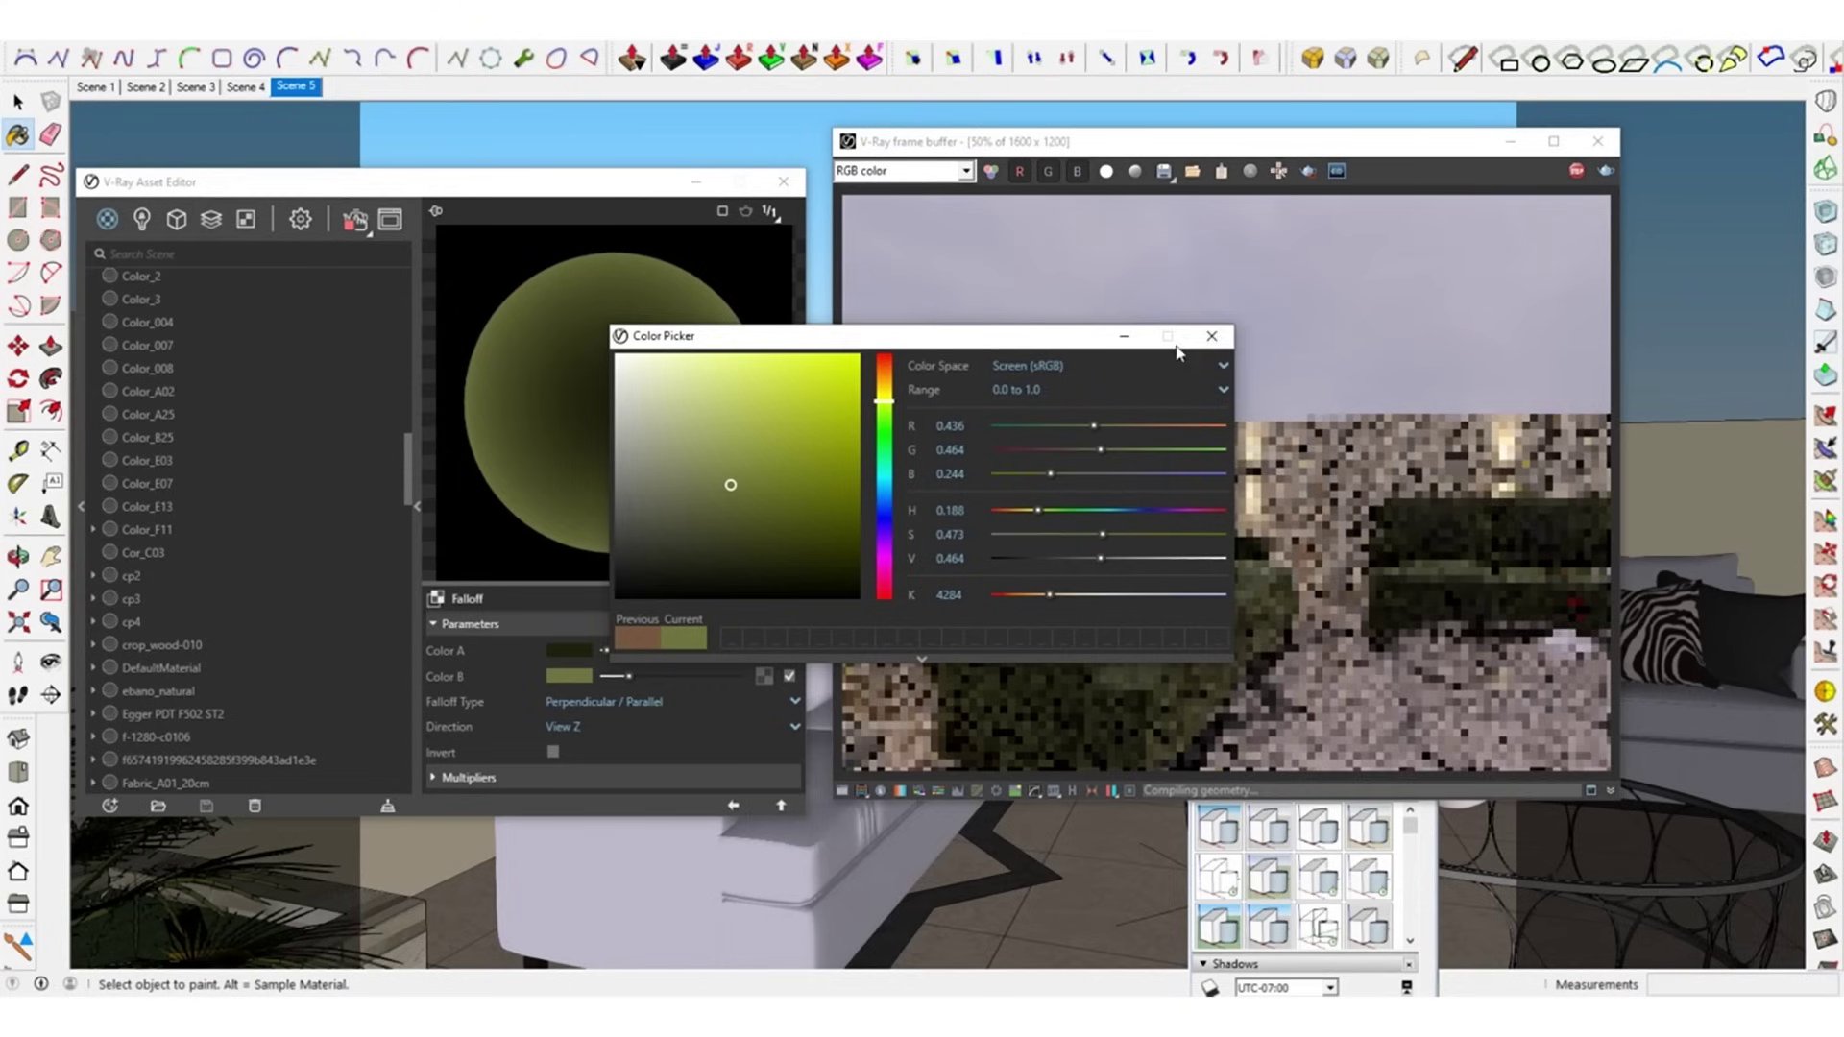
pyautogui.click(1210, 341)
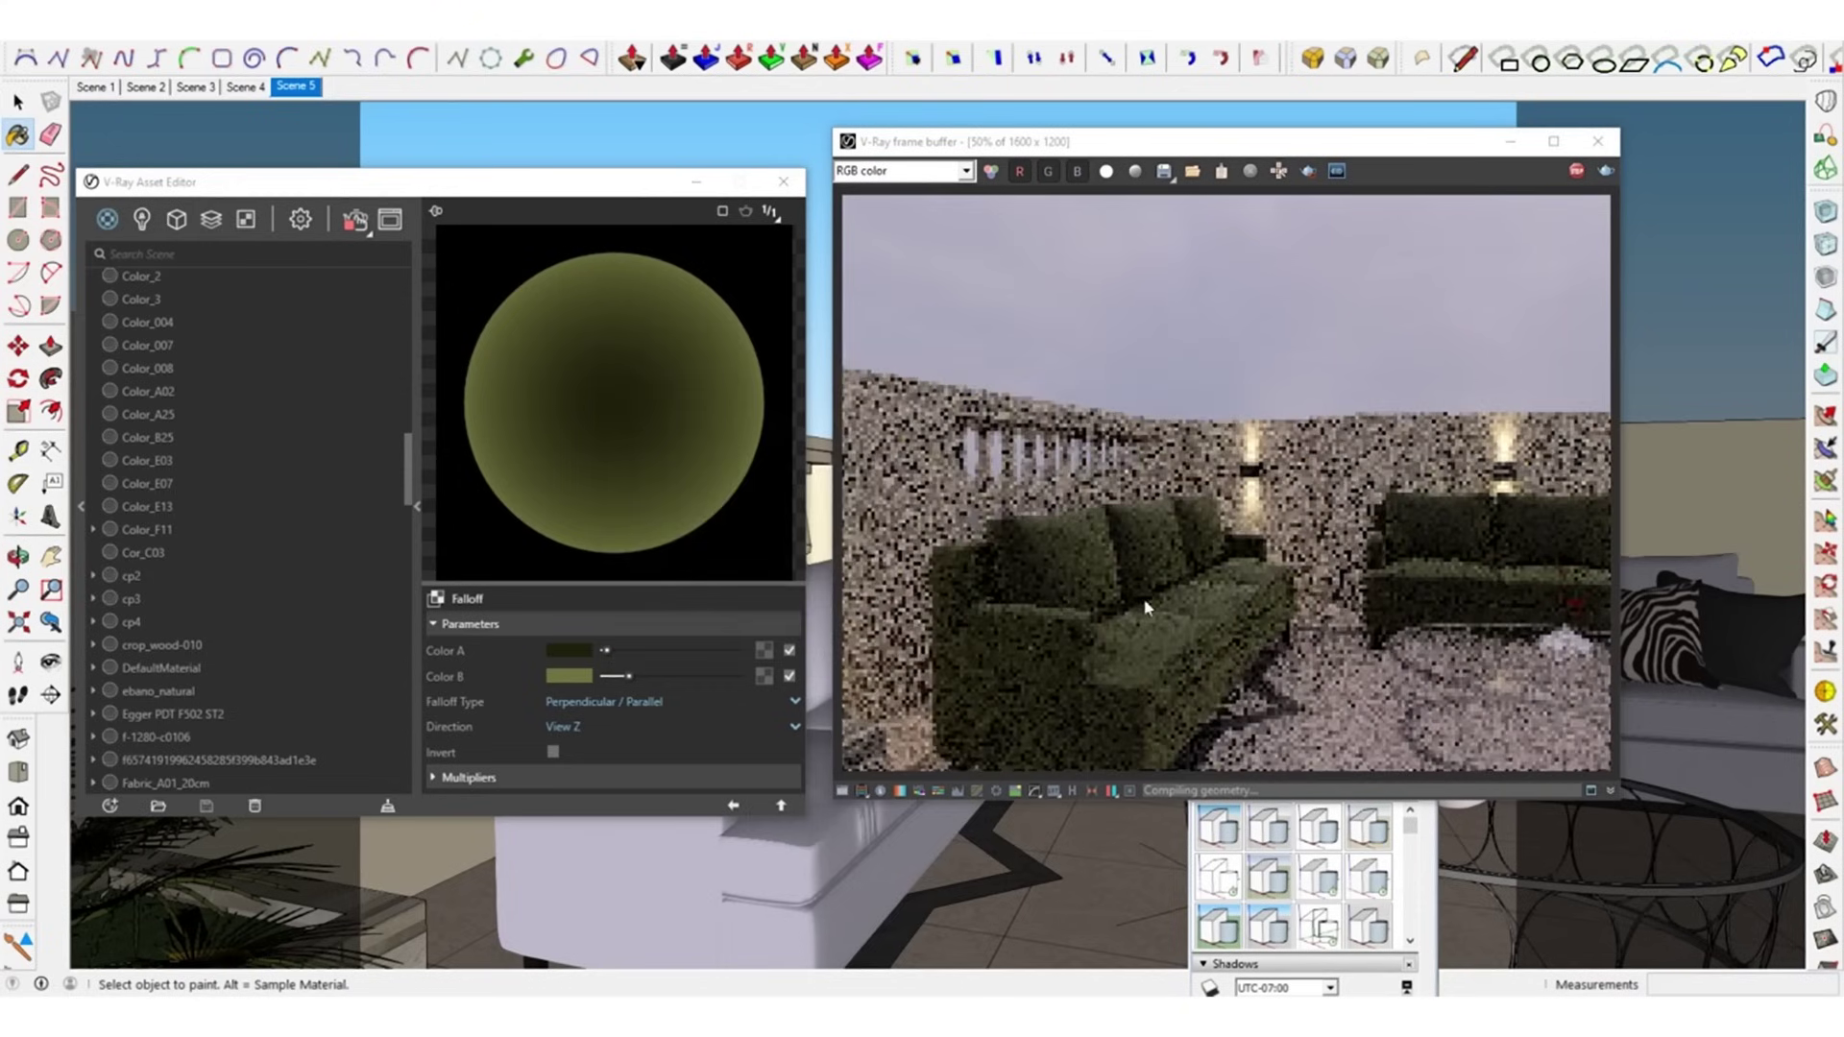